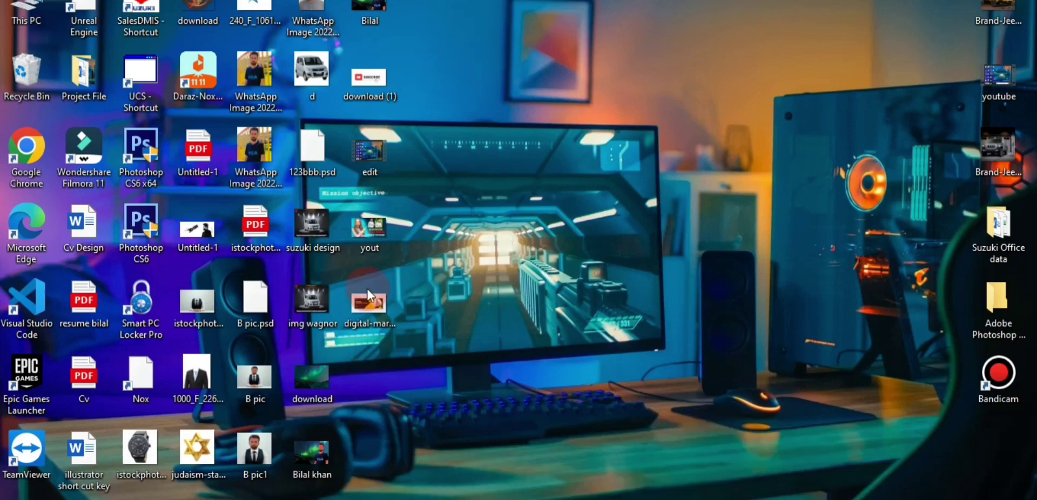
Step: Open the 'Toggle 3D Textures Visibility' reference image from the Downloads folder in File Explorer
{"action": "key", "text": "super+e"}
{"action": "left_click", "coordinate": [150, 144]}
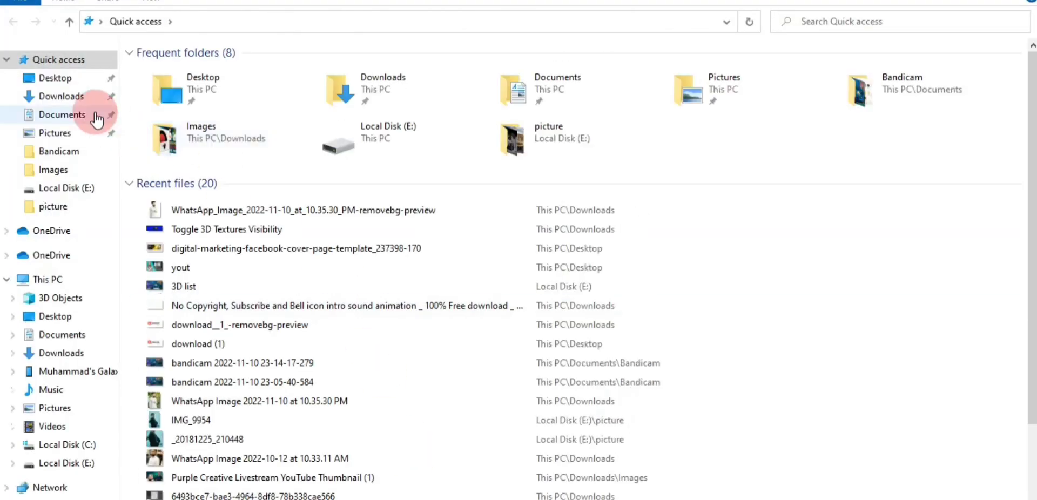
{"action": "left_click", "coordinate": [75, 97]}
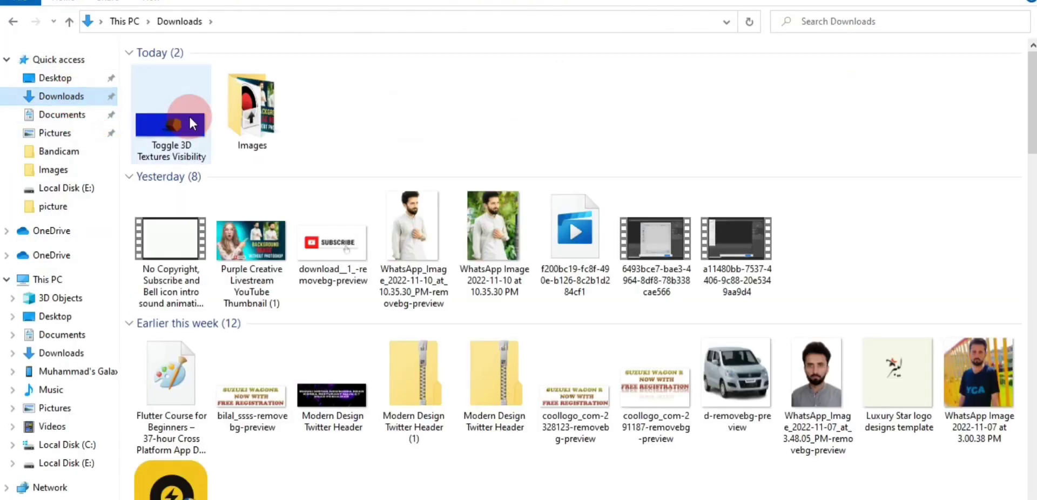
{"action": "left_click", "coordinate": [189, 116]}
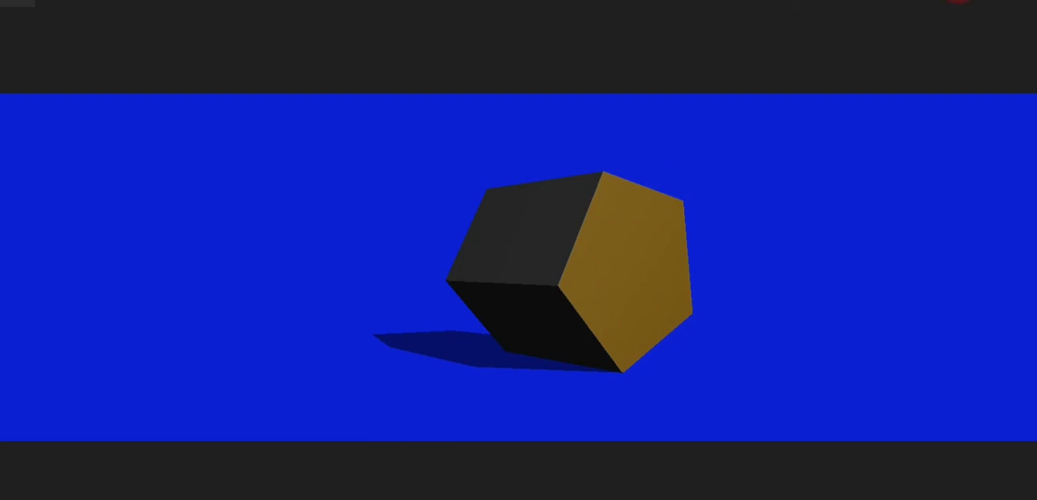
Step: Close the Photos viewer showing the cube reference image
{"action": "left_click", "coordinate": [959, 2]}
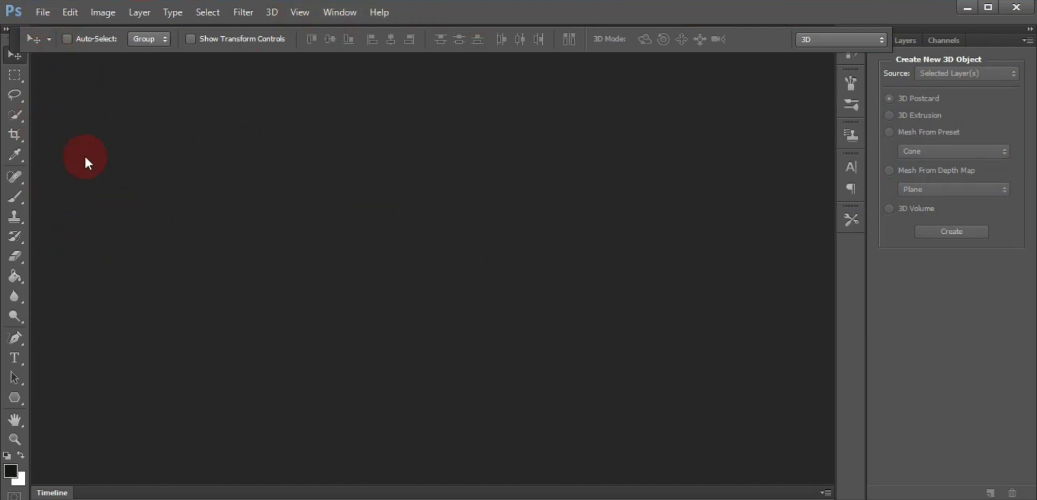
Step: Create a new blank white document, 1500 pixels wide by 500 pixels high
{"action": "left_click", "coordinate": [42, 13]}
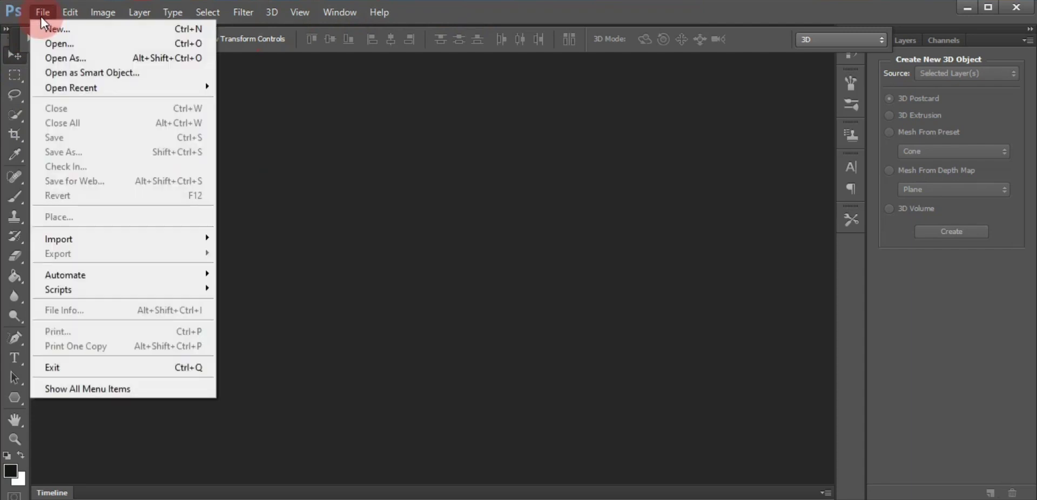
{"action": "left_click", "coordinate": [53, 31]}
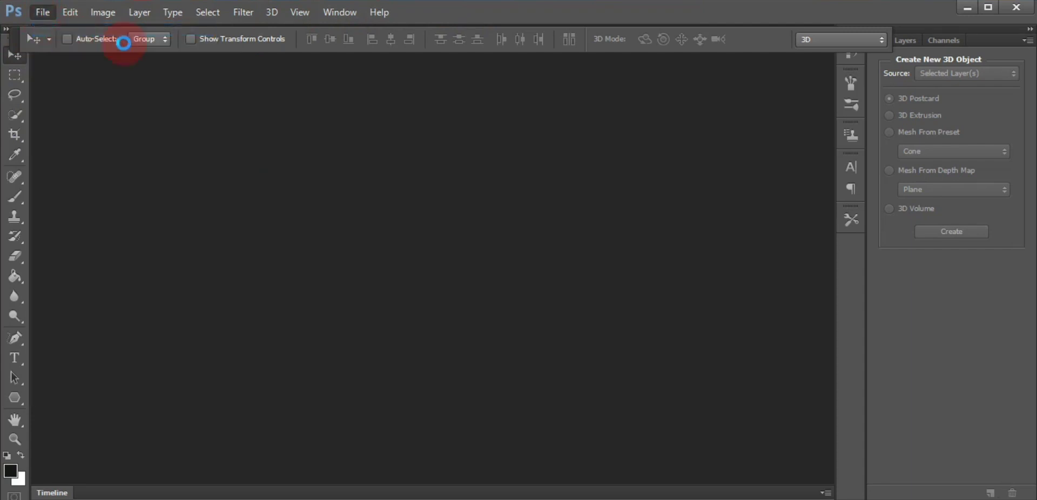
{"action": "left_click", "coordinate": [362, 172]}
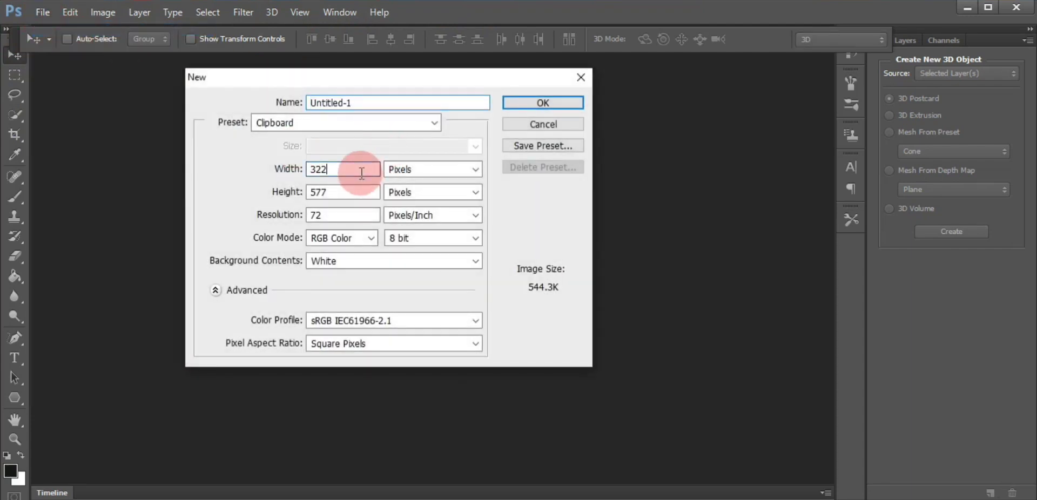
{"action": "key", "text": "BackSpace"}
{"action": "key", "text": "BackSpace"}
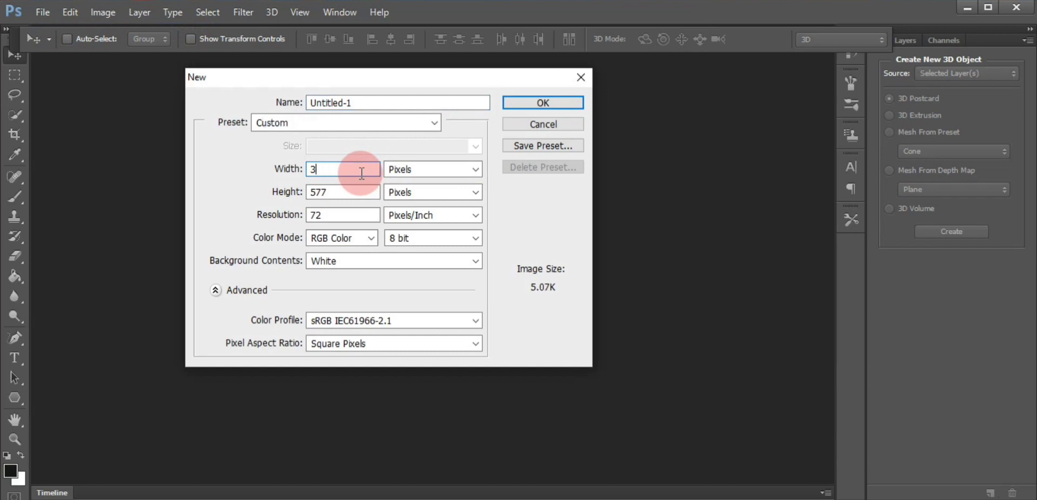
{"action": "key", "text": "BackSpace"}
{"action": "type", "text": "1500"}
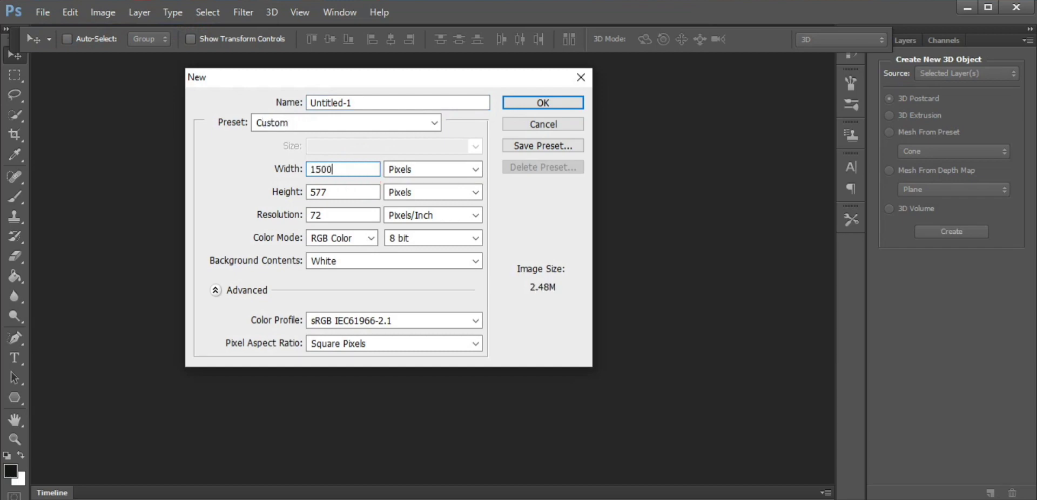
{"action": "left_click", "coordinate": [343, 198]}
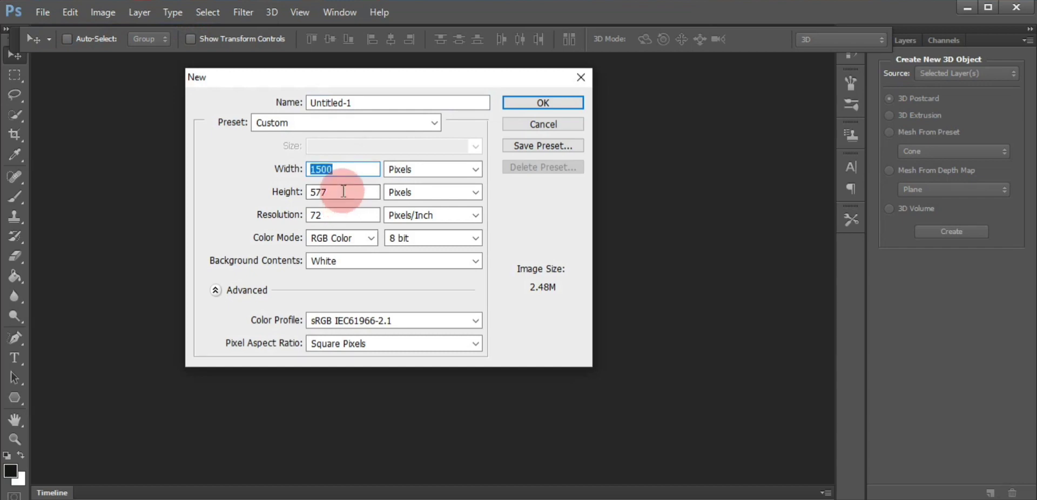
{"action": "left_click", "coordinate": [343, 192]}
{"action": "key", "text": "BackSpace"}
{"action": "key", "text": "BackSpace"}
{"action": "type", "text": "00"}
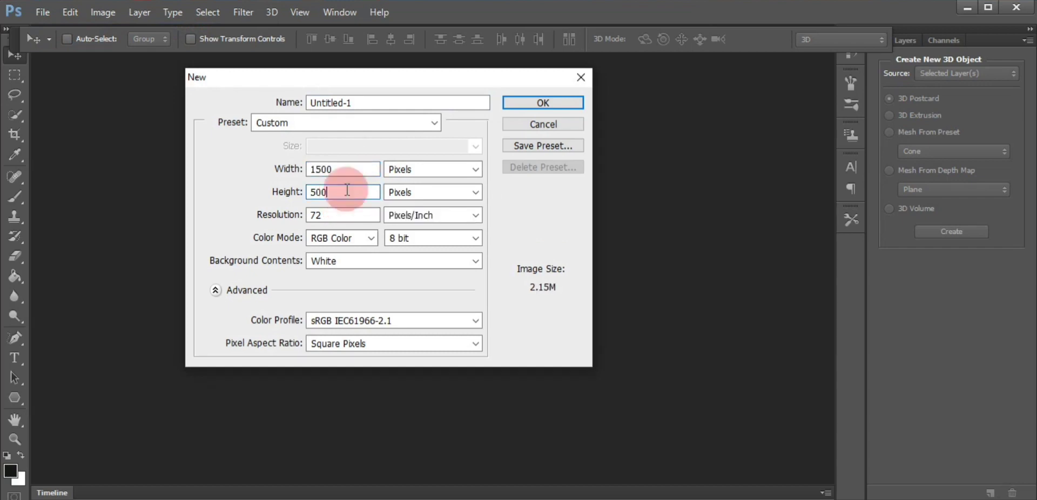
{"action": "left_click", "coordinate": [508, 105]}
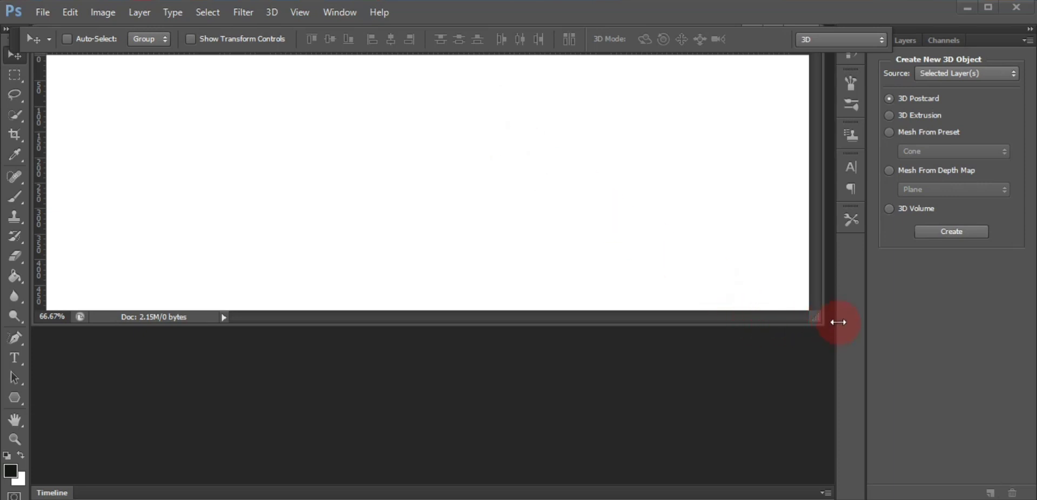
Step: Set the foreground colour to dark blue #112b77 in the Color Picker
{"action": "mouse_move", "coordinate": [827, 323]}
{"action": "left_mouse_down"}
{"action": "mouse_move", "coordinate": [910, 479]}
{"action": "mouse_move", "coordinate": [782, 490]}
{"action": "mouse_move", "coordinate": [793, 490]}
{"action": "left_mouse_up"}
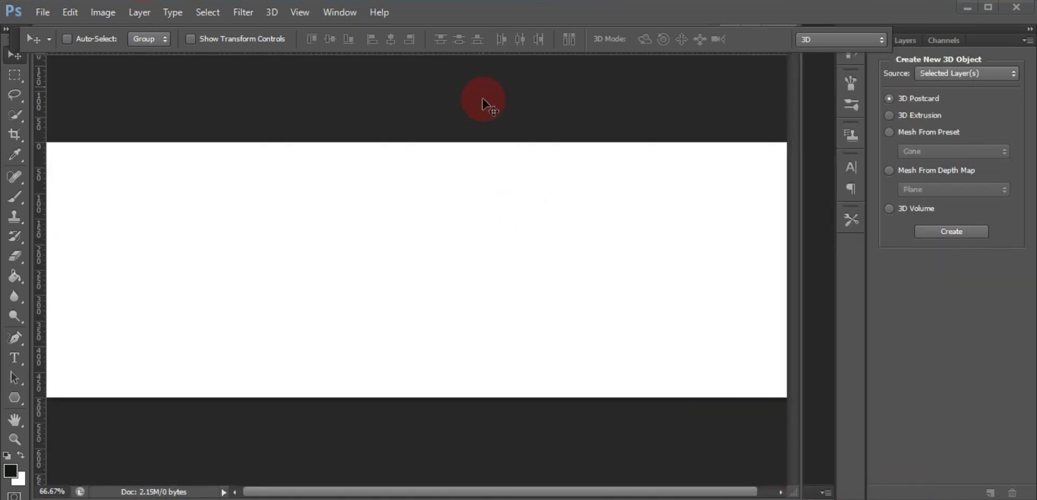
{"action": "left_click", "coordinate": [10, 474]}
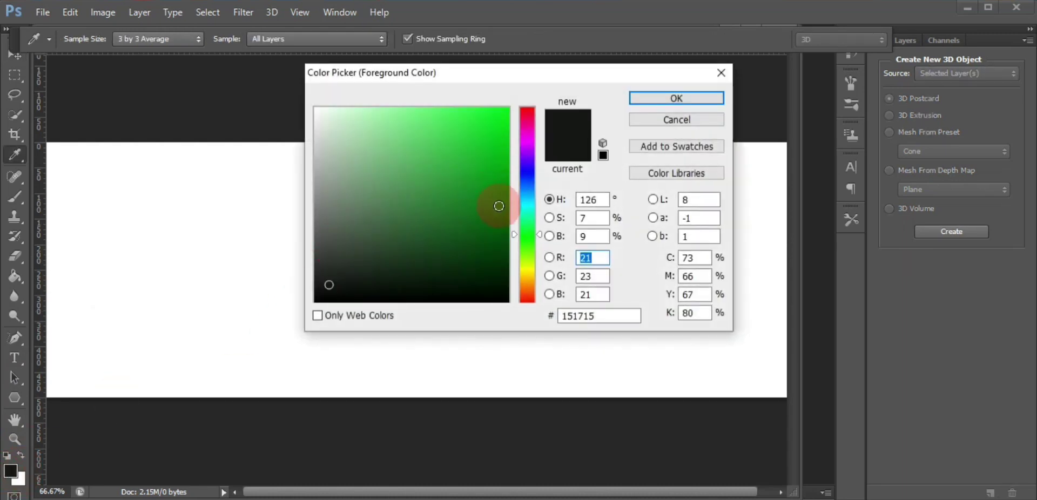
{"action": "left_click", "coordinate": [528, 182]}
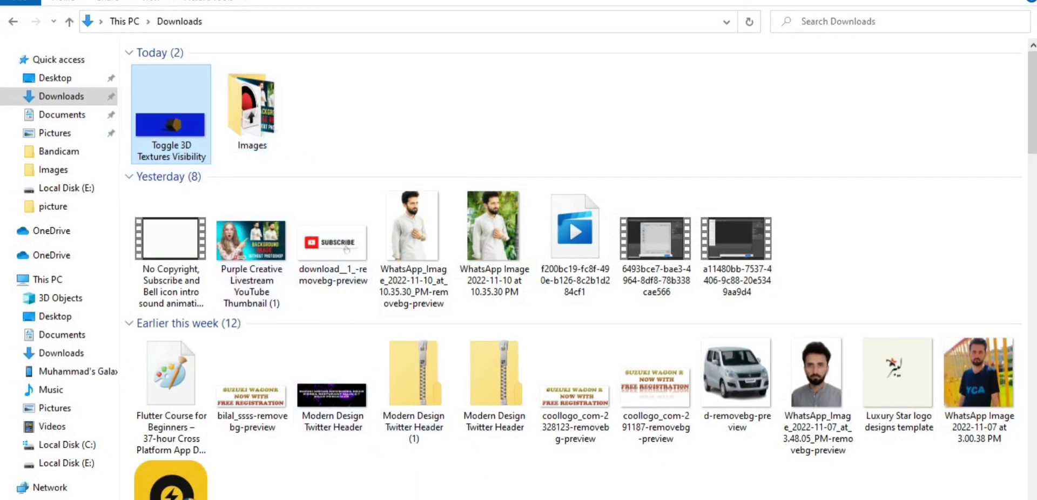
{"action": "left_click", "coordinate": [718, 463]}
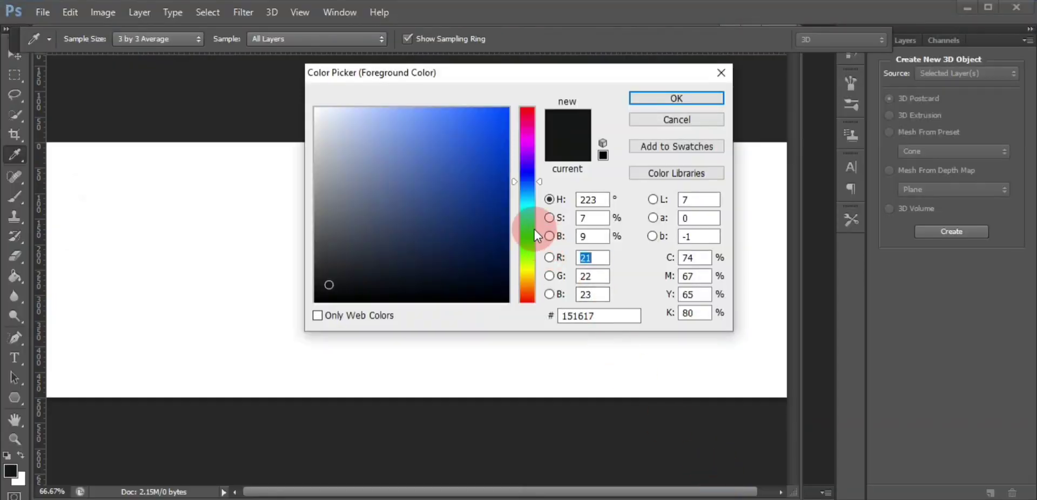
{"action": "left_click", "coordinate": [531, 239]}
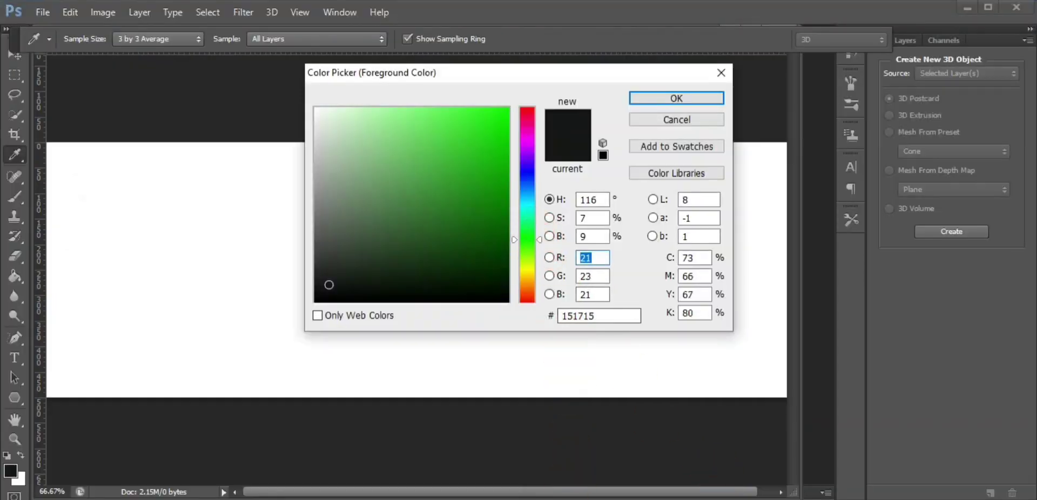
{"action": "left_click", "coordinate": [652, 499]}
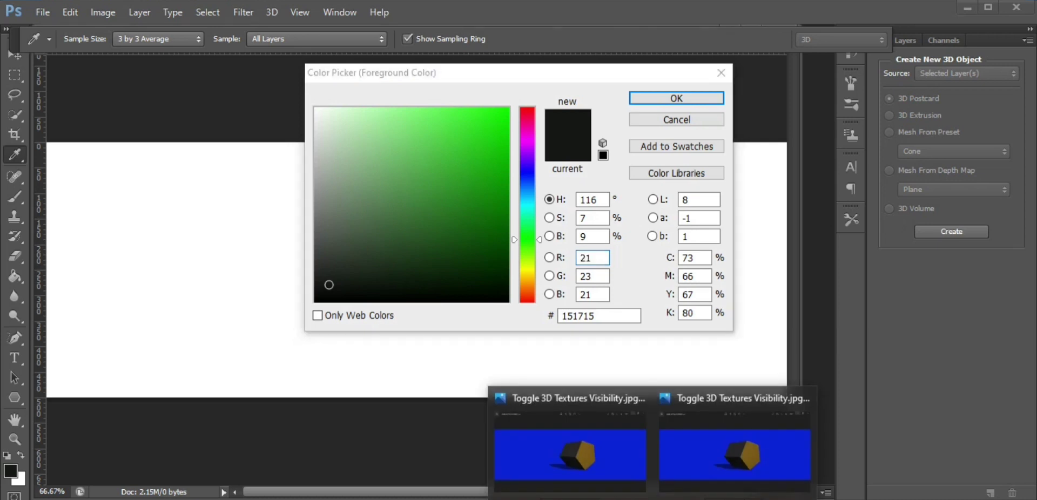
{"action": "left_click", "coordinate": [527, 180]}
{"action": "left_click", "coordinate": [481, 211]}
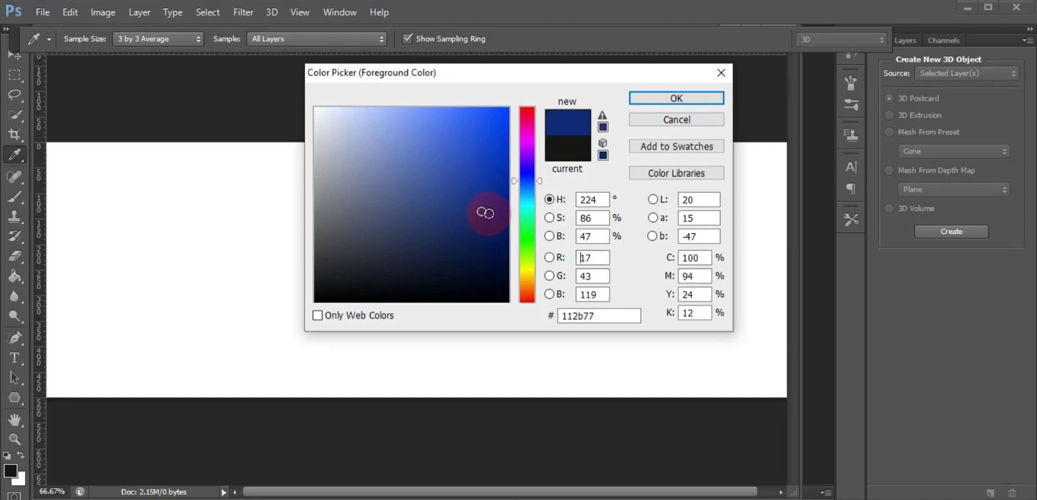
{"action": "left_click", "coordinate": [649, 97]}
{"action": "key", "text": "v"}
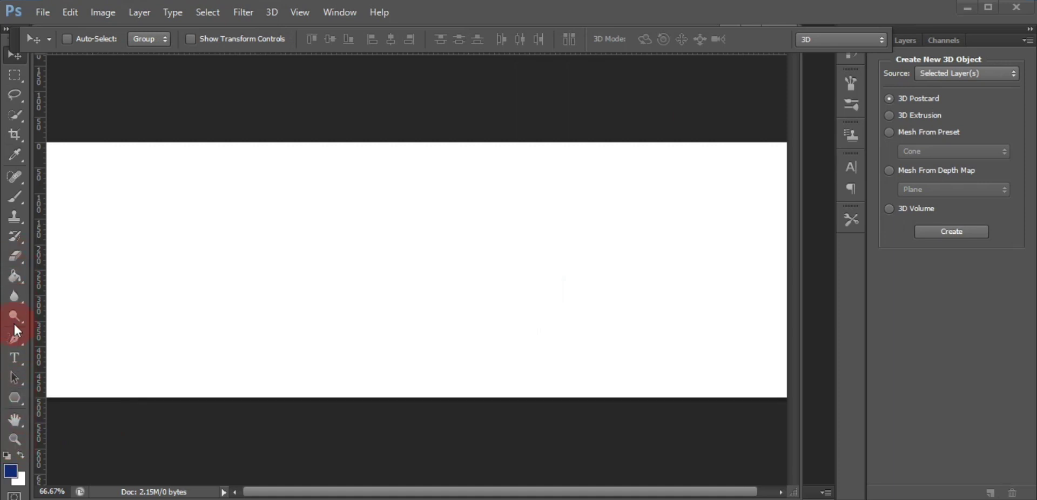
Step: Fill the white canvas with the dark blue using the Paint Bucket tool
{"action": "left_click", "coordinate": [15, 275]}
{"action": "right_click", "coordinate": [15, 273]}
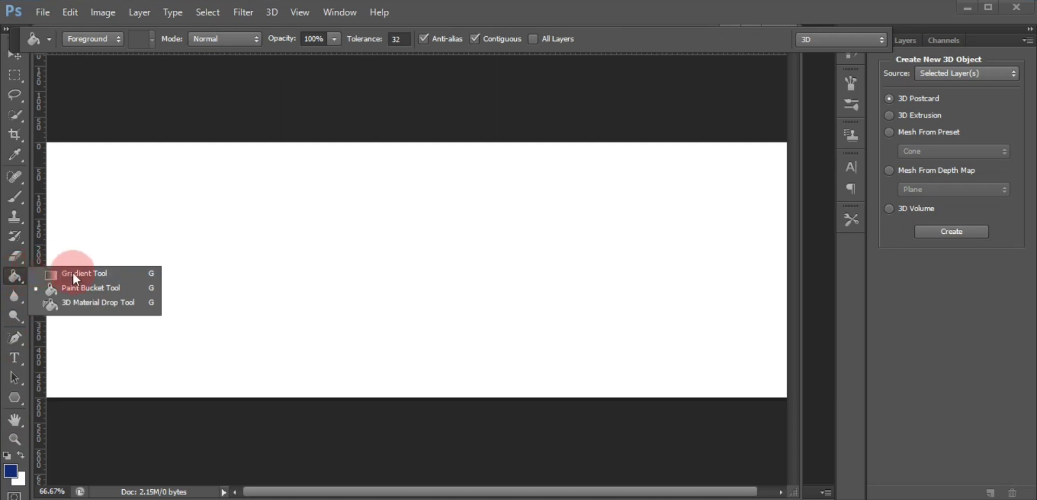
{"action": "left_click", "coordinate": [73, 289]}
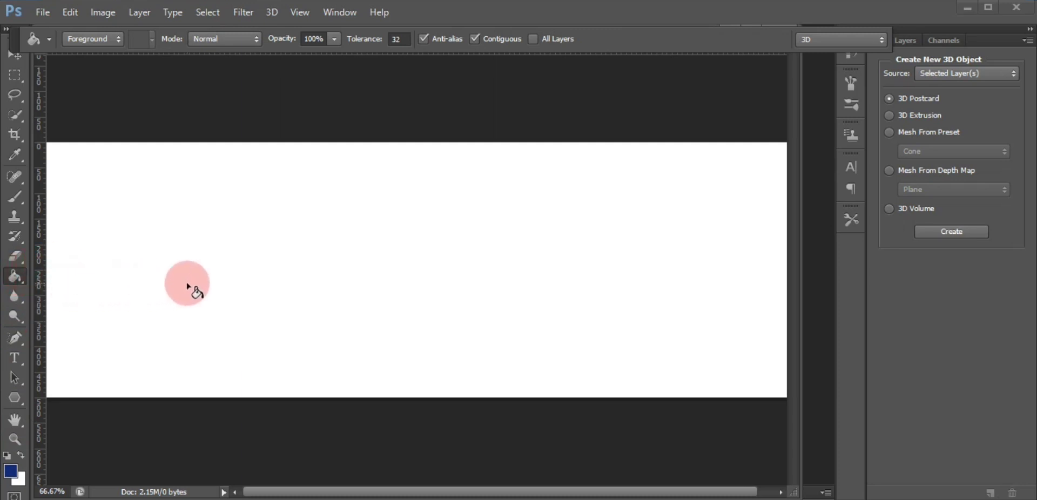
{"action": "left_click", "coordinate": [185, 292]}
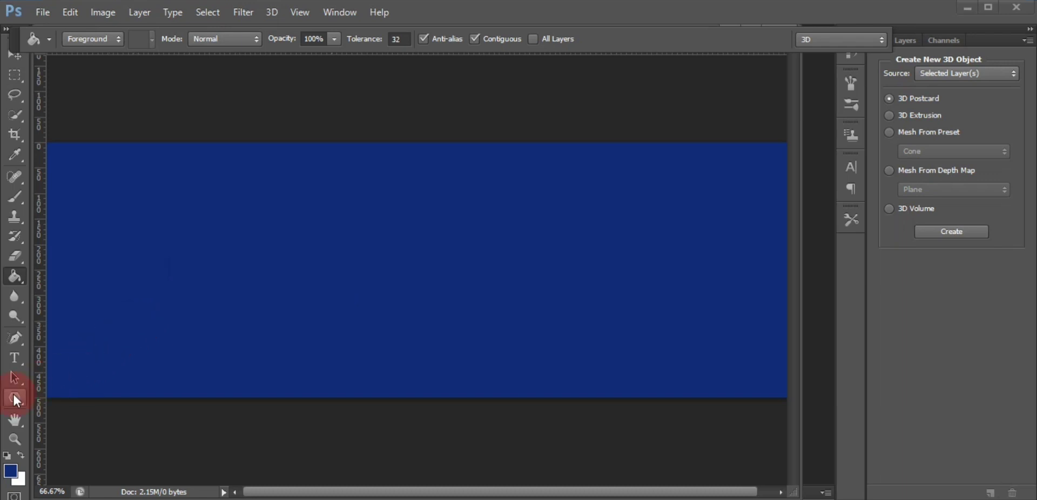
Step: Change the foreground colour to the orange-brown #96640c
{"action": "left_click", "coordinate": [9, 472]}
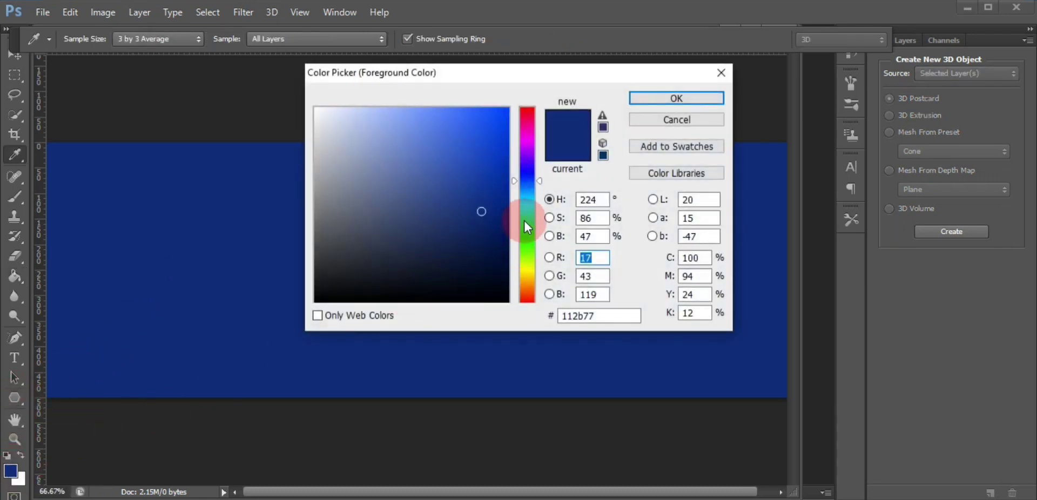
{"action": "left_click", "coordinate": [522, 280]}
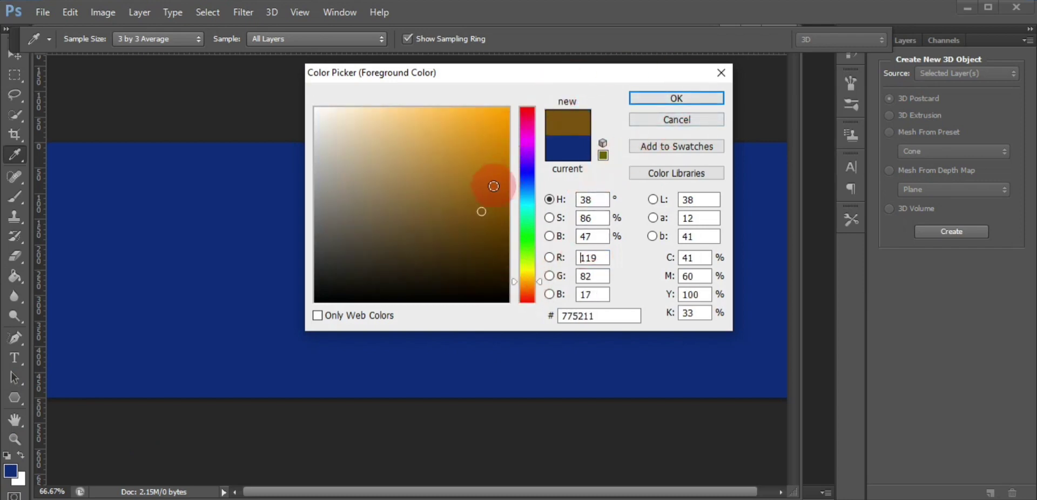
{"action": "left_click", "coordinate": [494, 186]}
{"action": "left_click", "coordinate": [635, 97]}
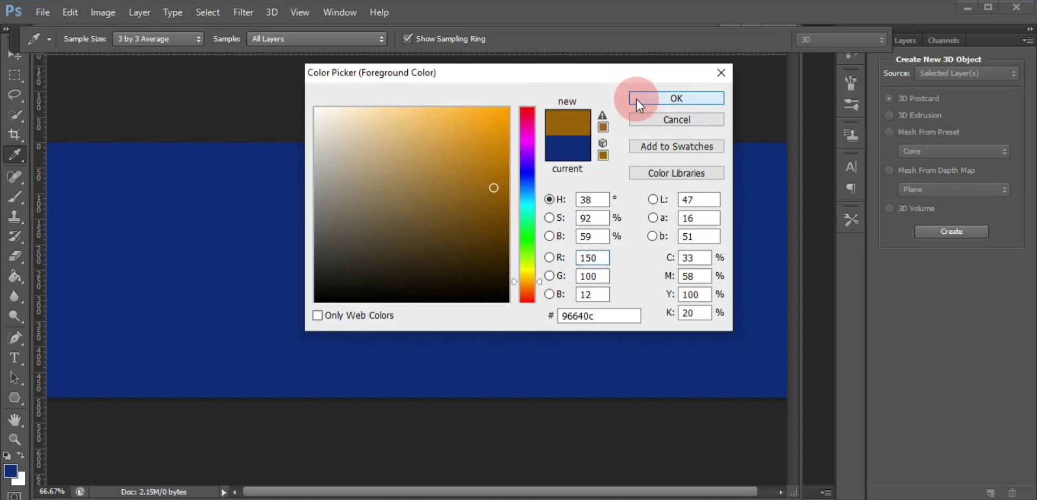
Step: Draw a five-sided orange polygon and move it right and down toward the centre
{"action": "key", "text": "g"}
{"action": "left_click", "coordinate": [12, 426]}
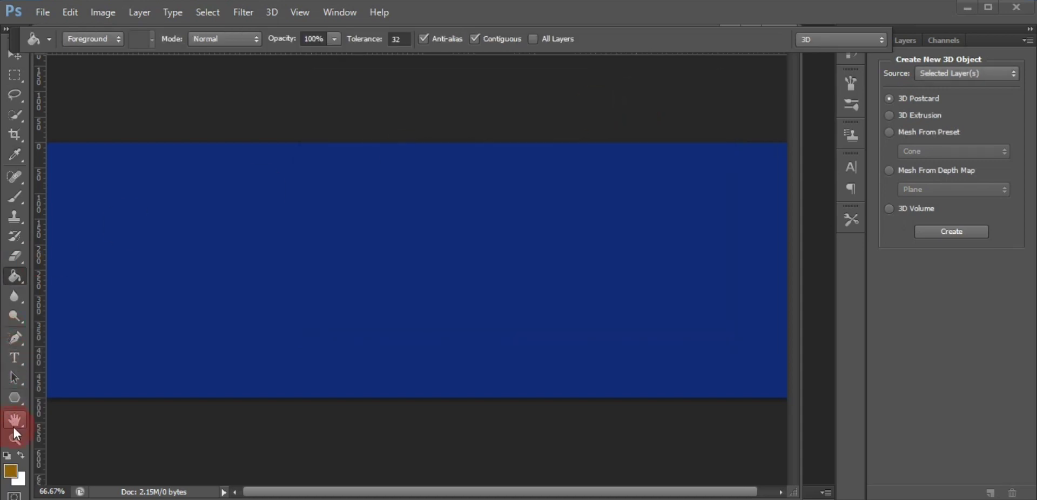
{"action": "left_click", "coordinate": [15, 397]}
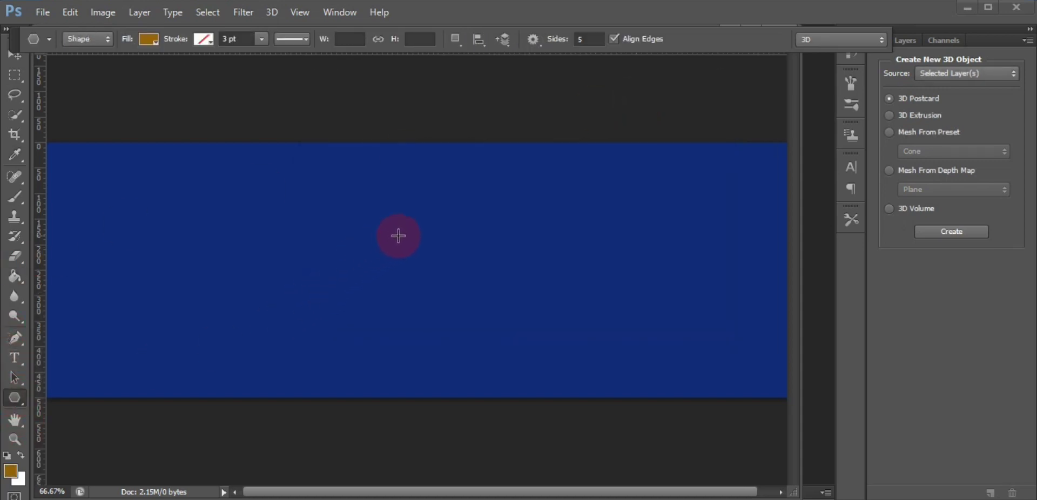
{"action": "left_click", "coordinate": [14, 398]}
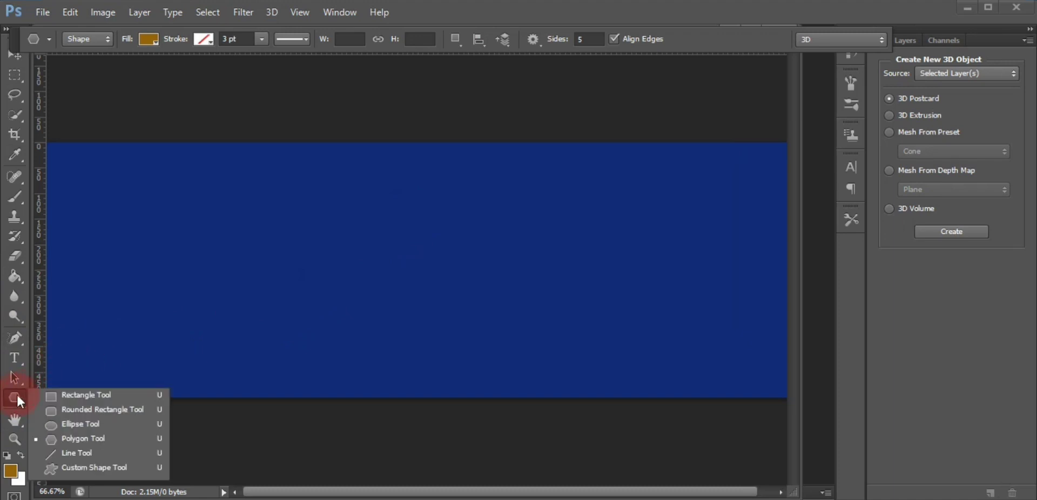
{"action": "left_click", "coordinate": [60, 439]}
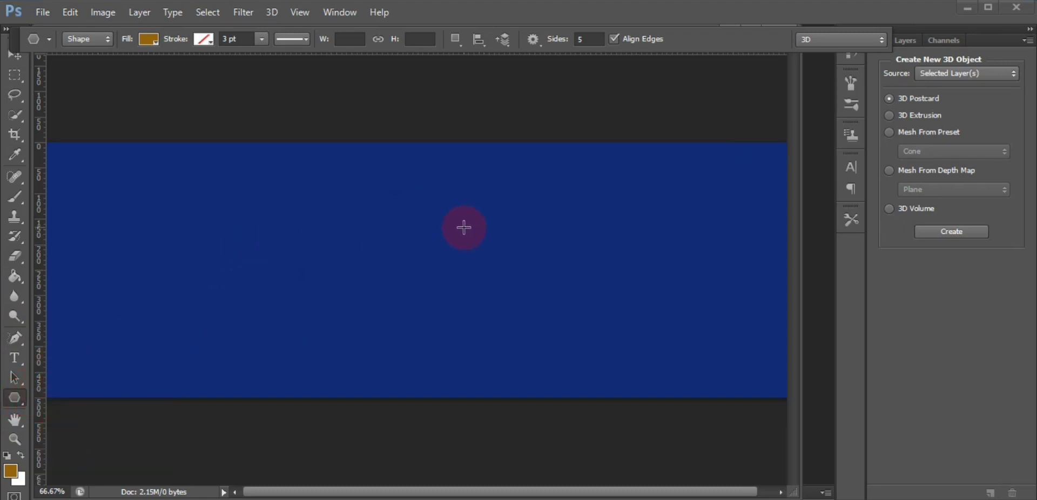
{"action": "left_click_drag", "start_coordinate": [463, 227], "coordinate": [516, 283]}
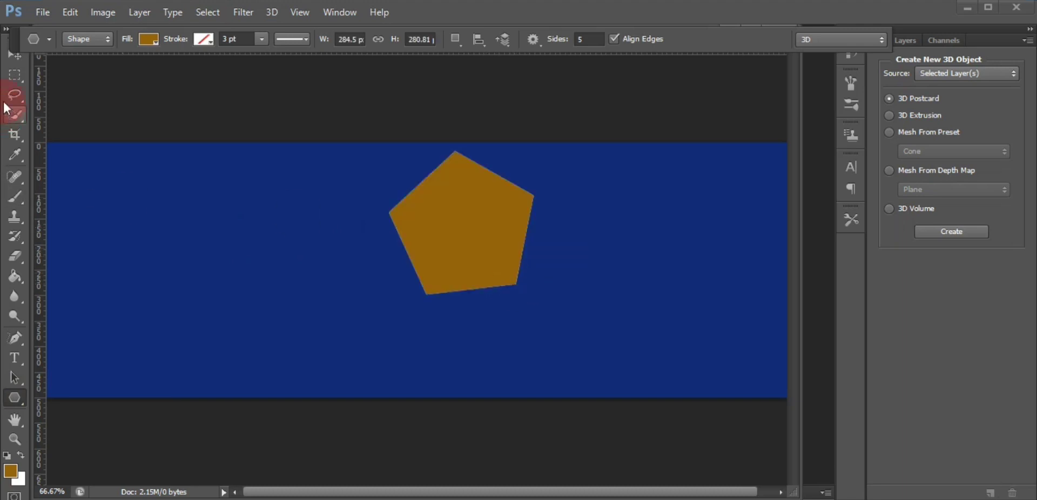
{"action": "left_click", "coordinate": [13, 53]}
{"action": "left_click_drag", "start_coordinate": [442, 231], "coordinate": [482, 271]}
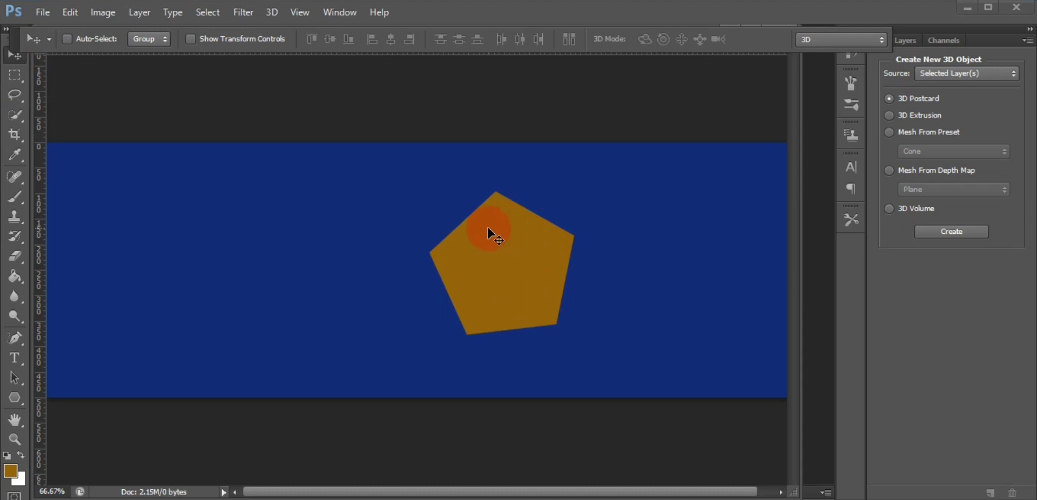
Step: Extrude the pentagon layer using 3D > New 3D Extrusion from Selected Layer
{"action": "left_click", "coordinate": [878, 74]}
{"action": "left_click", "coordinate": [267, 16]}
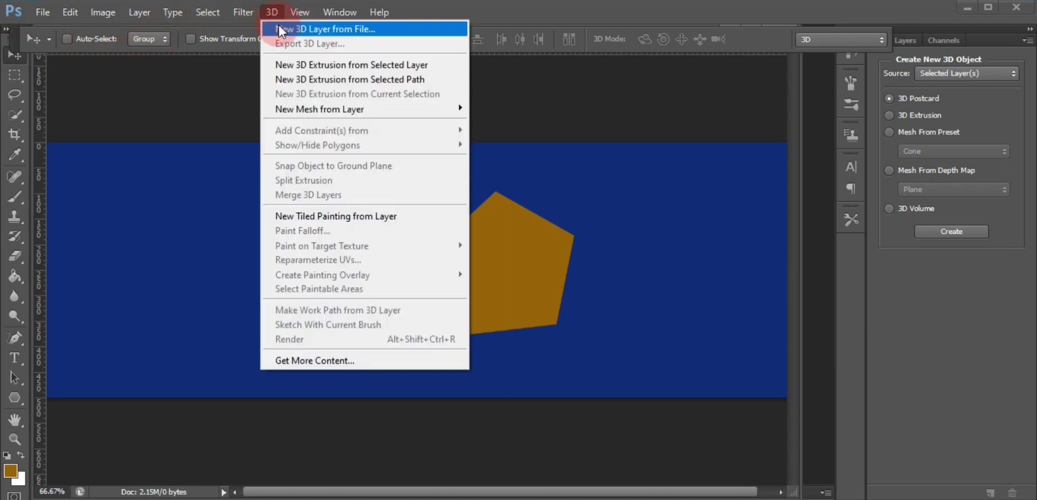
{"action": "left_click", "coordinate": [289, 64]}
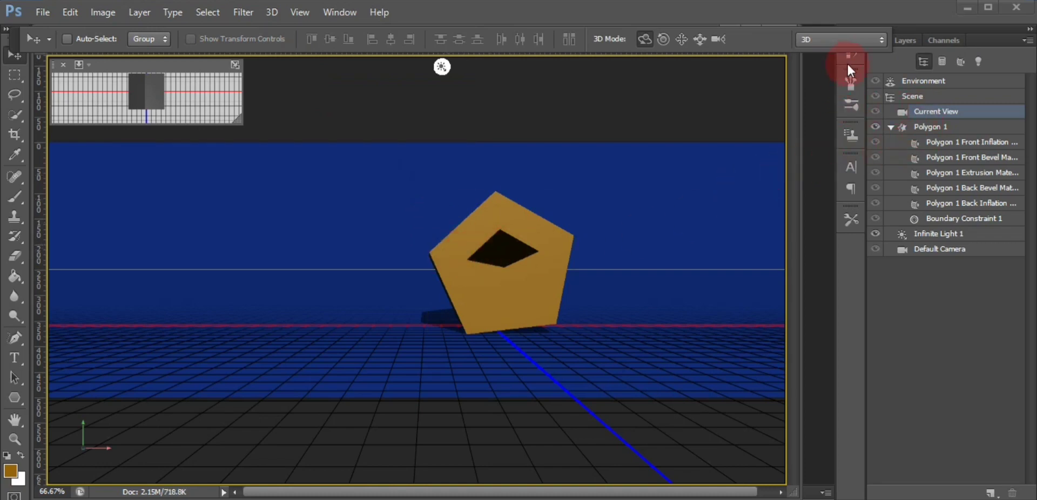
Step: Inspect the front inflation and bevel materials, then undo and redo the extrusion in History
{"action": "left_click", "coordinate": [946, 144]}
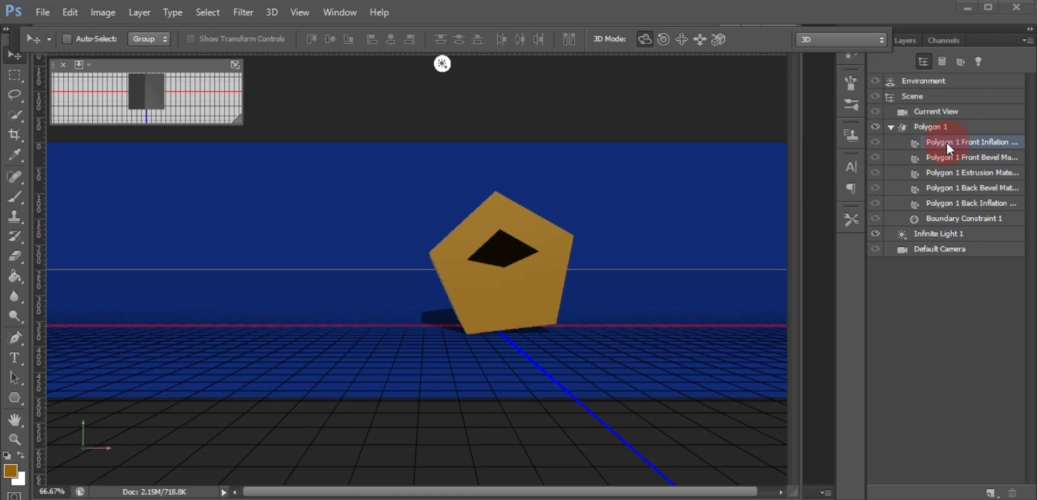
{"action": "left_click", "coordinate": [944, 155]}
{"action": "left_click", "coordinate": [944, 143]}
{"action": "left_click", "coordinate": [852, 55]}
{"action": "left_click", "coordinate": [767, 98]}
{"action": "key", "text": "ctrl+z"}
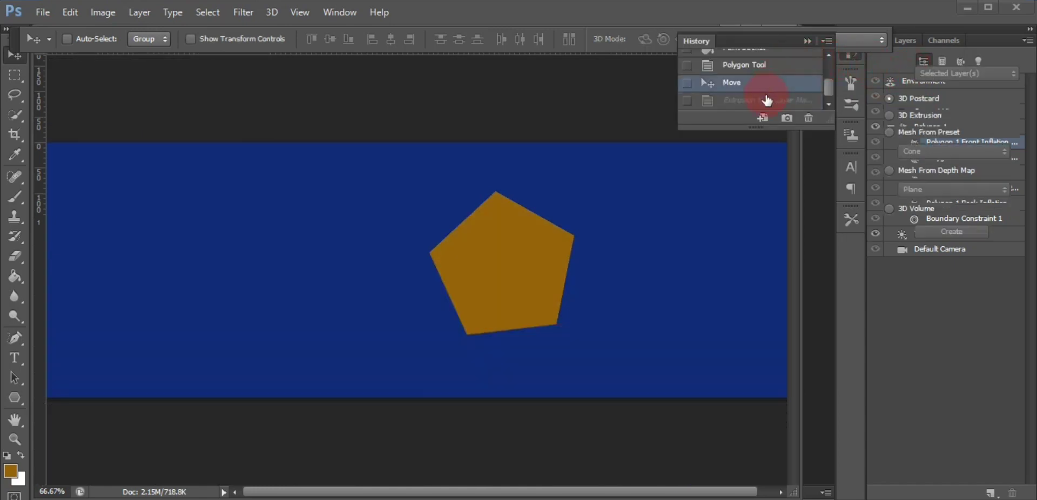
{"action": "left_click", "coordinate": [760, 103]}
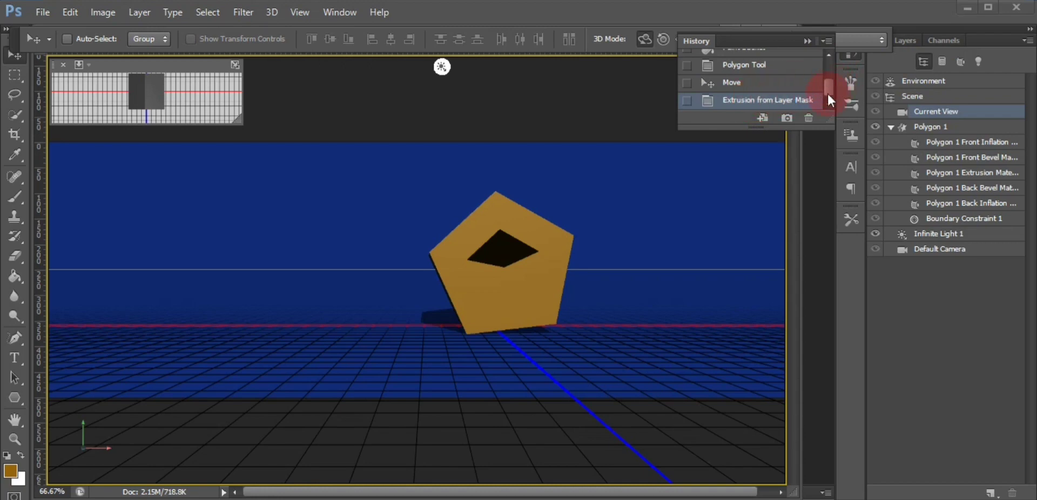
Step: Step History back to the blank document, then forward again to Extrusion from Layer Mask
{"action": "left_click_drag", "start_coordinate": [828, 98], "coordinate": [828, 77]}
{"action": "left_click", "coordinate": [749, 87]}
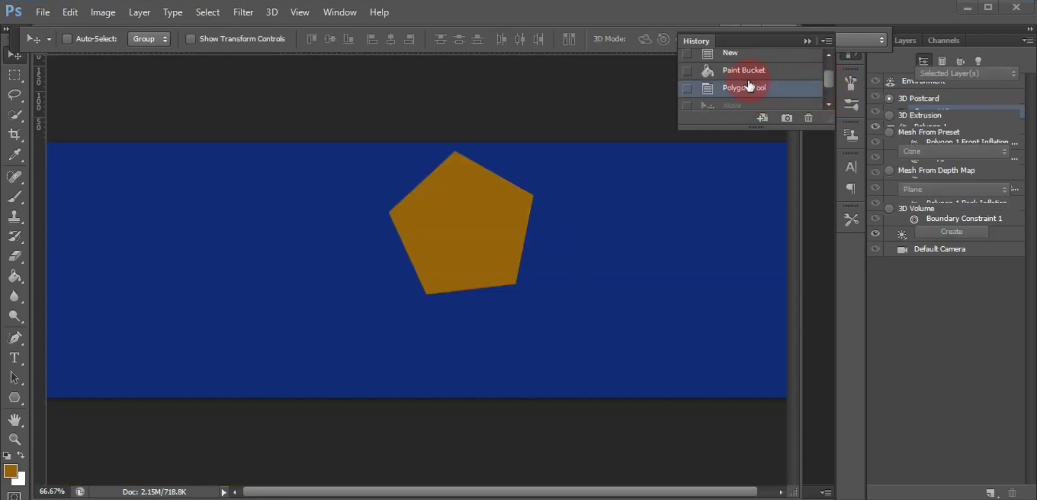
{"action": "left_click", "coordinate": [747, 72]}
{"action": "left_click", "coordinate": [730, 61]}
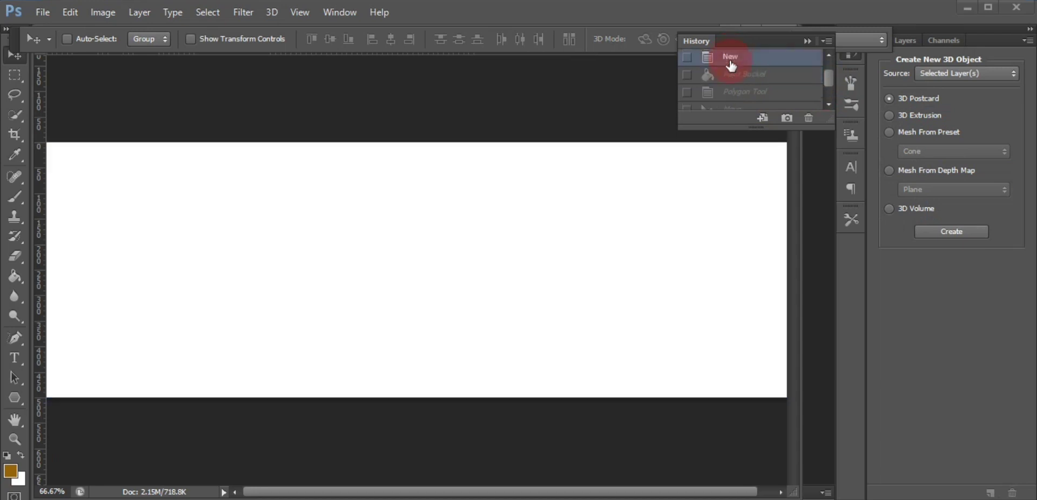
{"action": "left_click", "coordinate": [728, 75]}
{"action": "scroll", "coordinate": [726, 74], "scroll_direction": "down", "scroll_amount": 1}
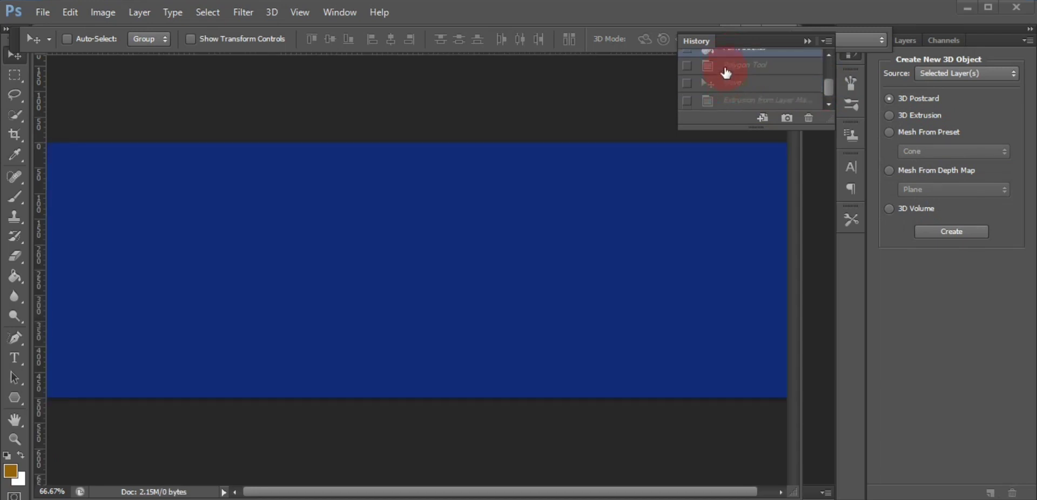
{"action": "left_click", "coordinate": [726, 72]}
{"action": "left_click", "coordinate": [732, 98]}
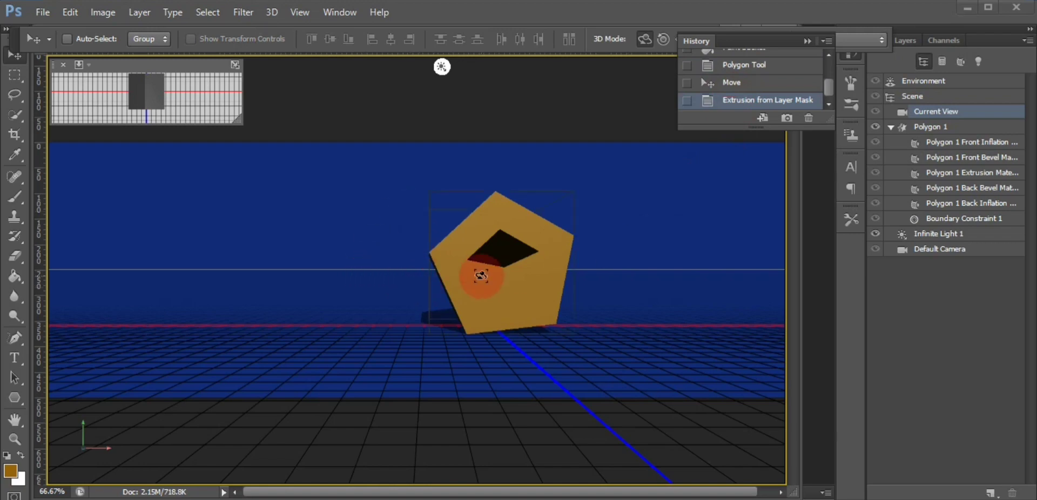
Step: Orbit the camera to reveal the pentagon's side and shadow, then paint-bucket fill its face hole
{"action": "mouse_move", "coordinate": [456, 274]}
{"action": "left_mouse_down"}
{"action": "mouse_move", "coordinate": [571, 275]}
{"action": "mouse_move", "coordinate": [537, 282]}
{"action": "mouse_move", "coordinate": [452, 364]}
{"action": "mouse_move", "coordinate": [521, 264]}
{"action": "left_mouse_up"}
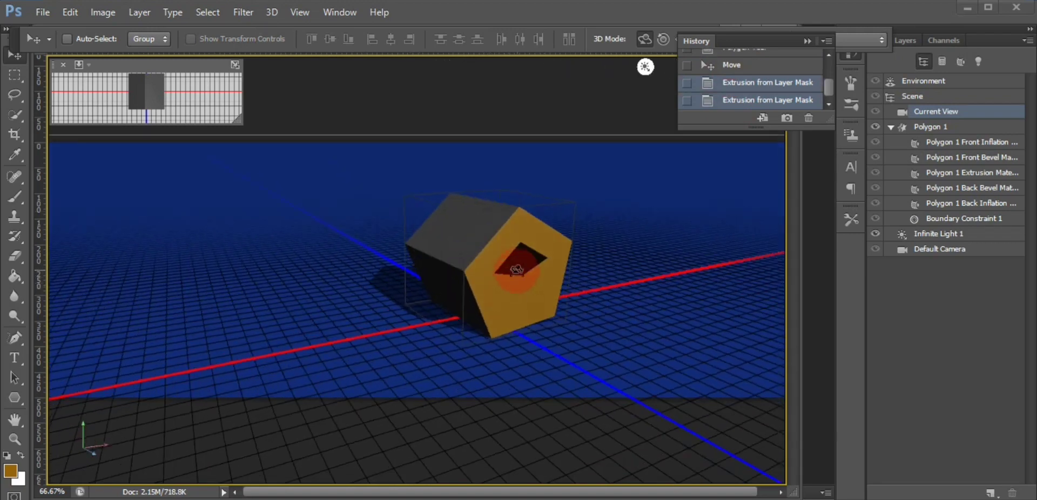
{"action": "left_click", "coordinate": [524, 259]}
{"action": "left_click", "coordinate": [525, 260]}
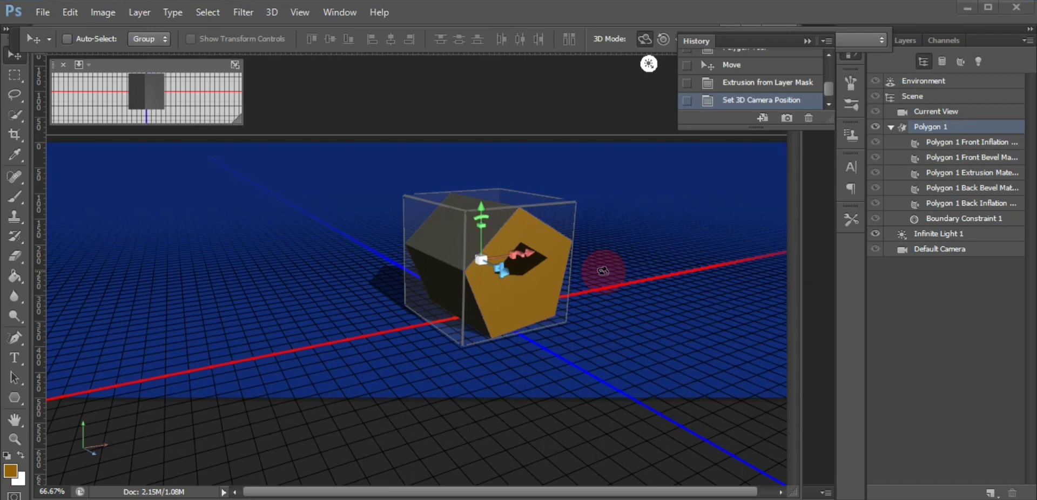
{"action": "left_click", "coordinate": [603, 271]}
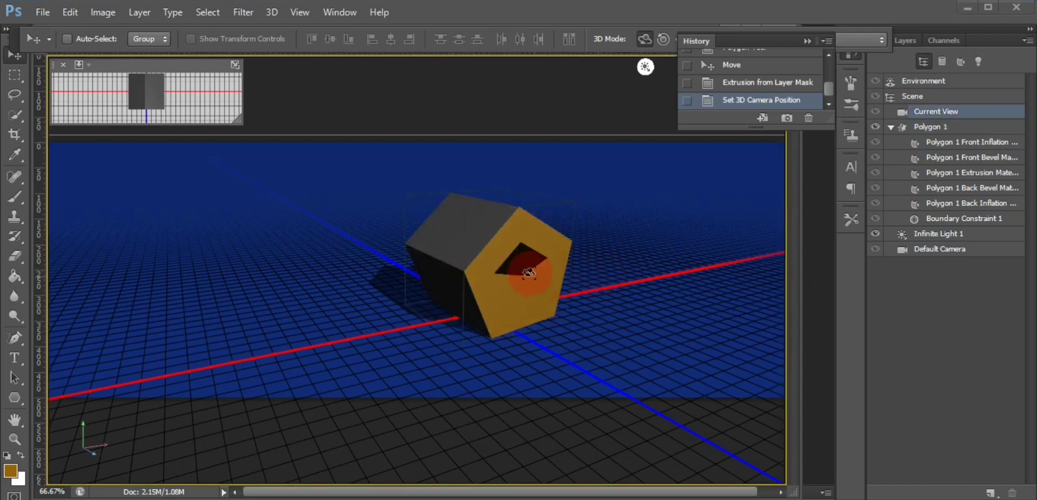
{"action": "left_click", "coordinate": [4, 458]}
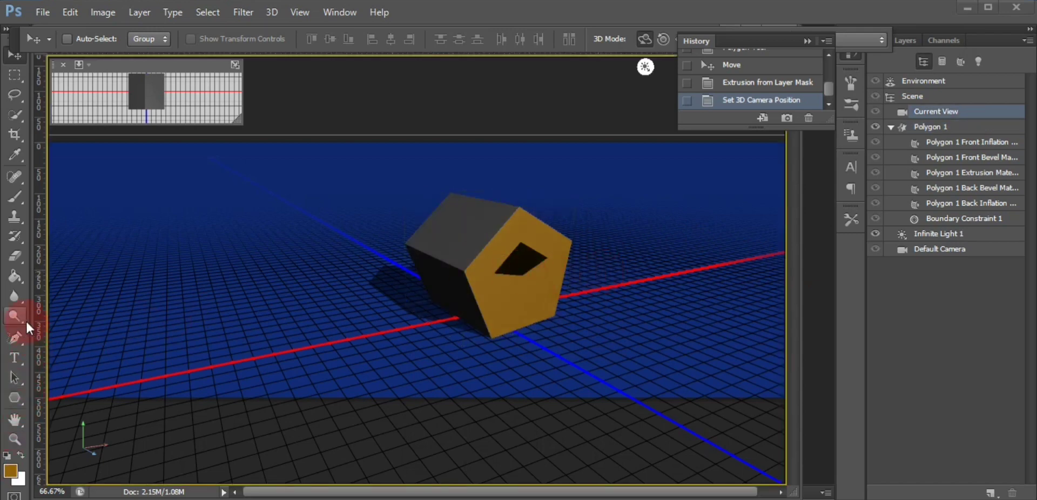
{"action": "left_click", "coordinate": [20, 278]}
{"action": "left_click", "coordinate": [520, 258]}
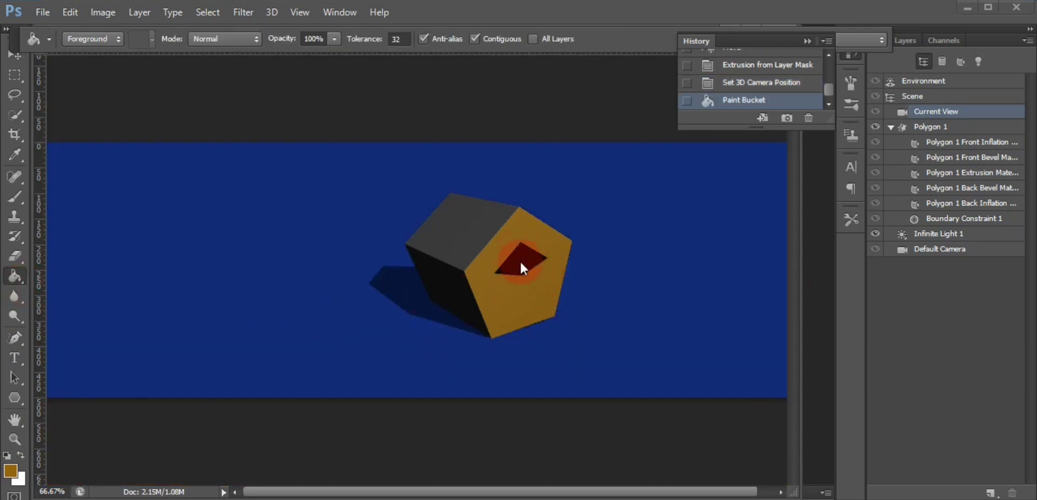
Step: Retry filling the face hole, choosing to edit the pentagon's texture and accepting the global-change warning
{"action": "left_click", "coordinate": [520, 261]}
{"action": "left_click", "coordinate": [459, 213]}
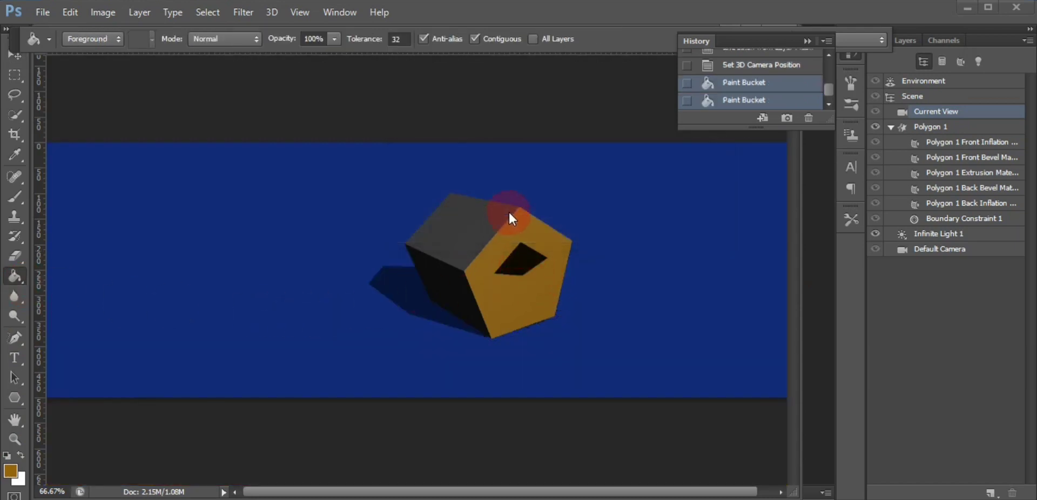
{"action": "left_click", "coordinate": [523, 262]}
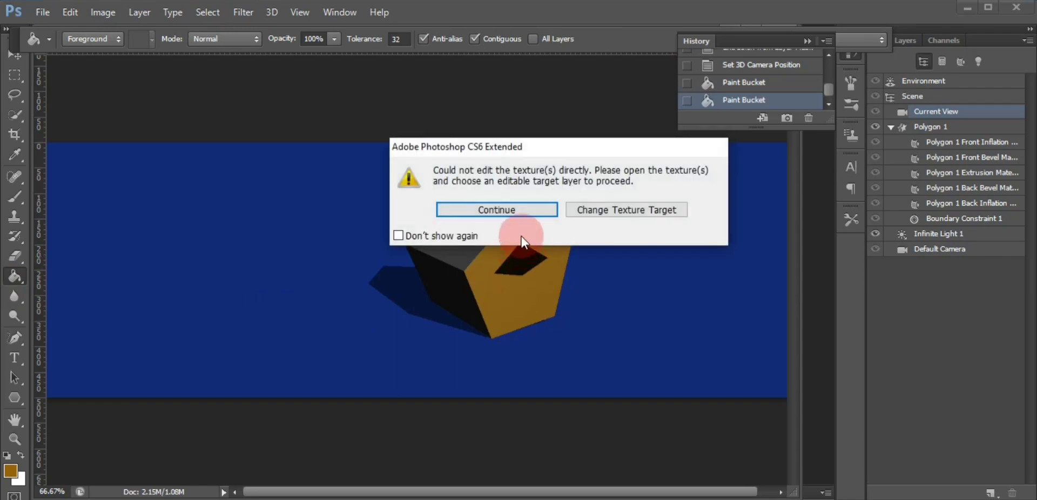
{"action": "left_click", "coordinate": [583, 216]}
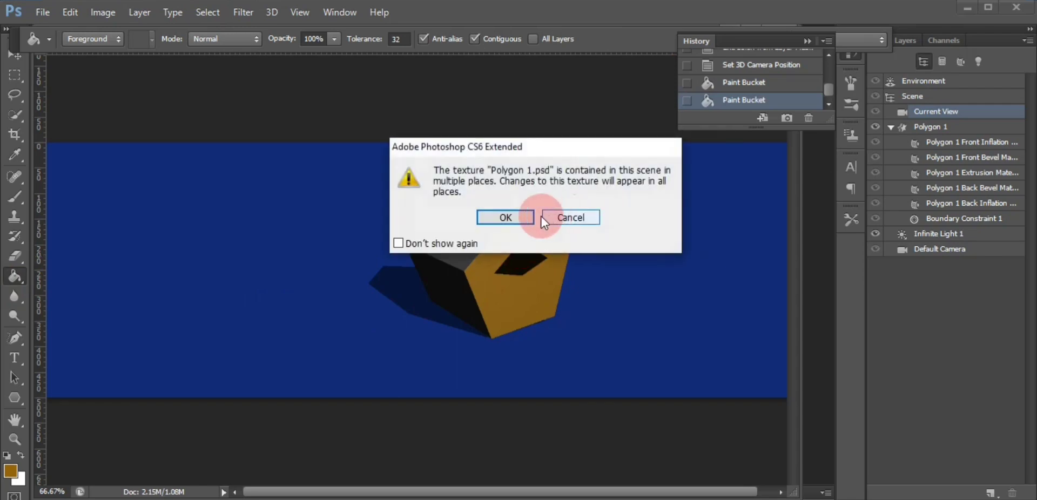
{"action": "left_click", "coordinate": [505, 216]}
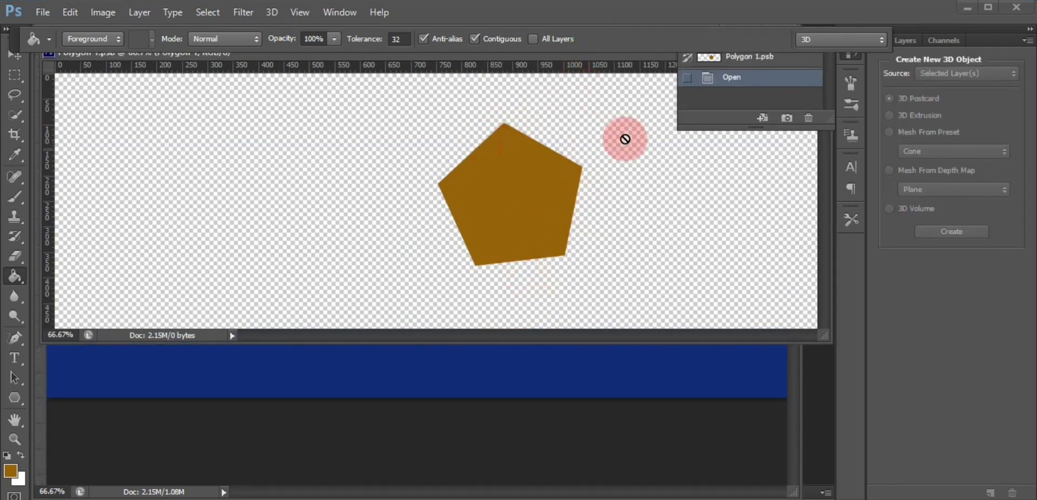
Step: Drag the Polygon 1.psb document into a floating window and close it
{"action": "left_click", "coordinate": [723, 78]}
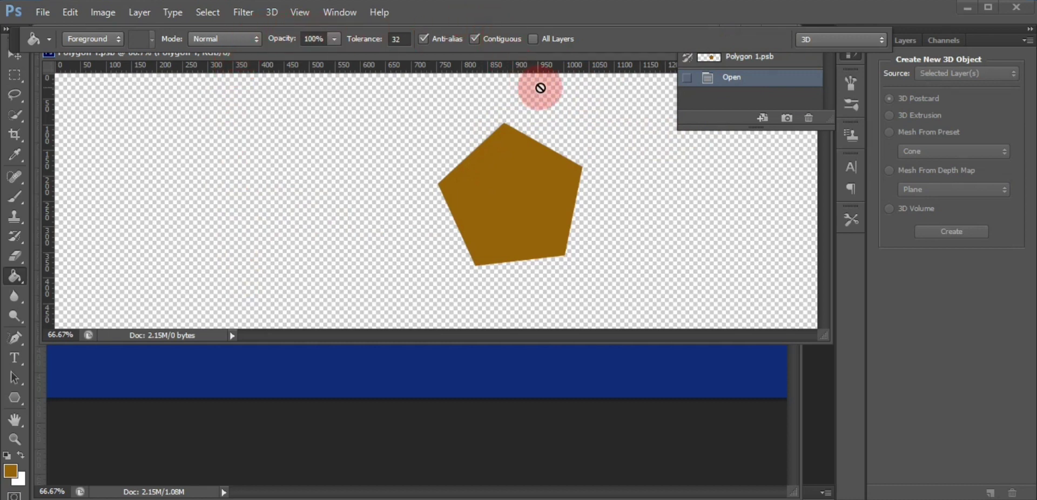
{"action": "mouse_move", "coordinate": [563, 57]}
{"action": "left_mouse_down"}
{"action": "mouse_move", "coordinate": [531, 81]}
{"action": "mouse_move", "coordinate": [449, 258]}
{"action": "left_mouse_up"}
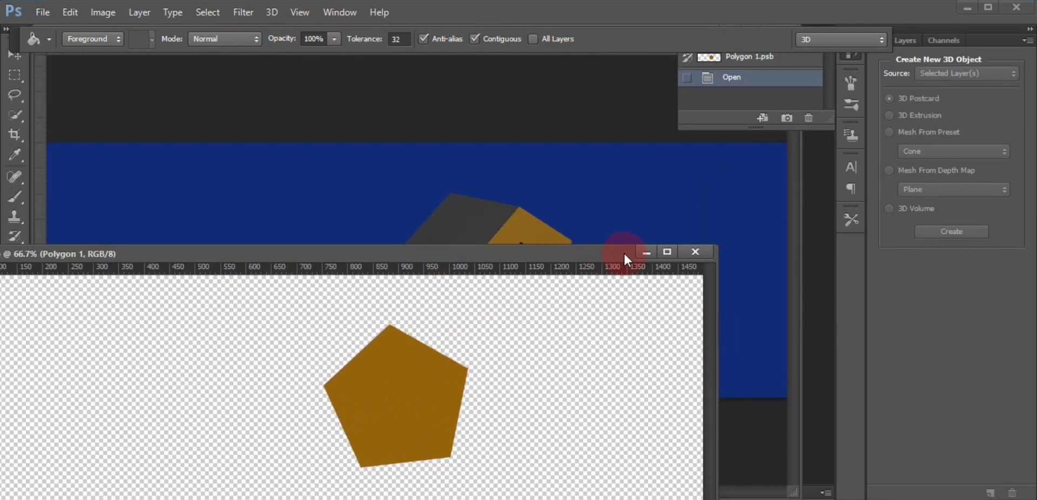
{"action": "left_click", "coordinate": [695, 252]}
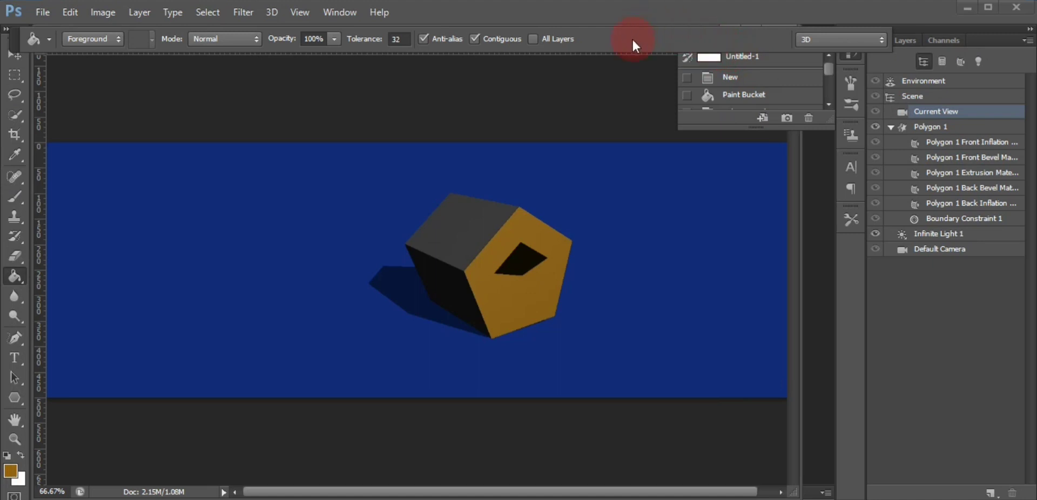
Step: Rewind history to the flat orange pentagon and extrude it into a new 3D Polygon 1
{"action": "left_click", "coordinate": [21, 38]}
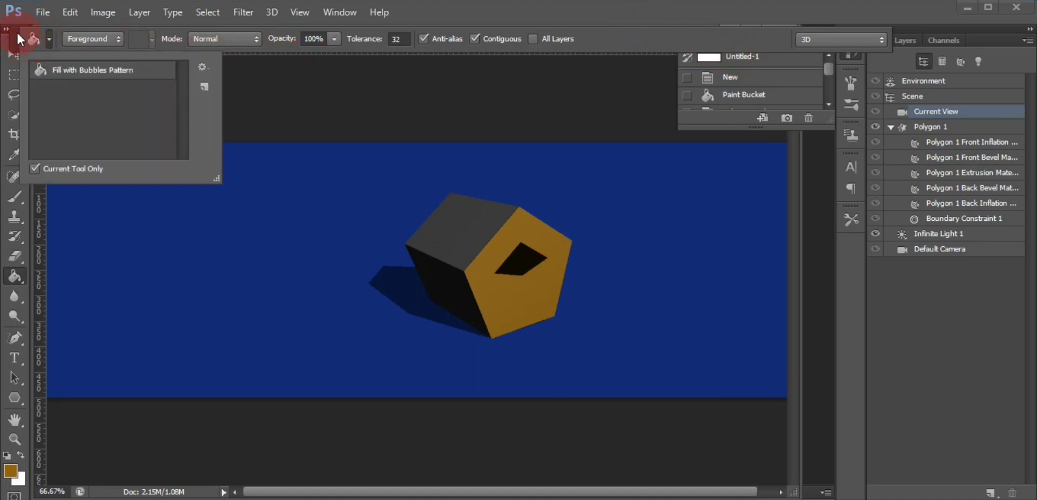
{"action": "left_click", "coordinate": [776, 76]}
{"action": "left_click", "coordinate": [772, 69]}
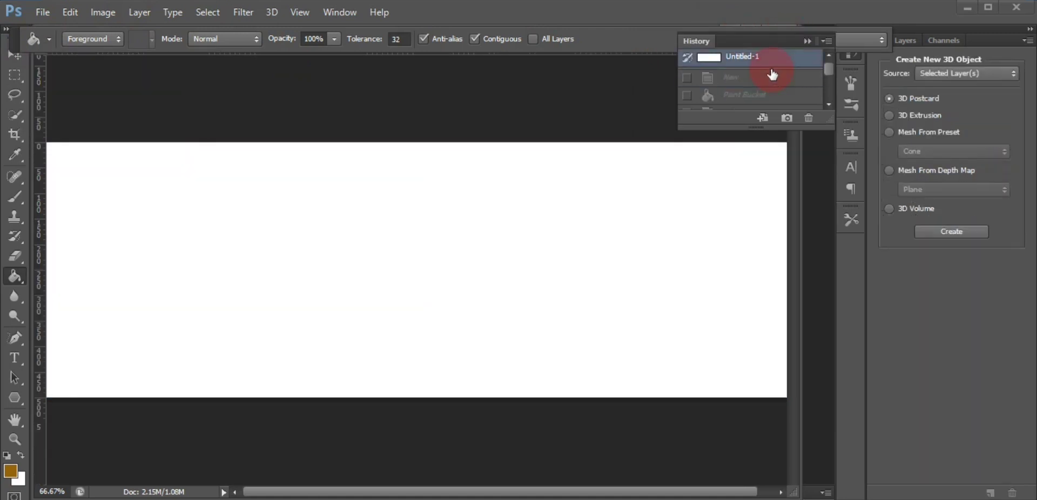
{"action": "left_click", "coordinate": [766, 81]}
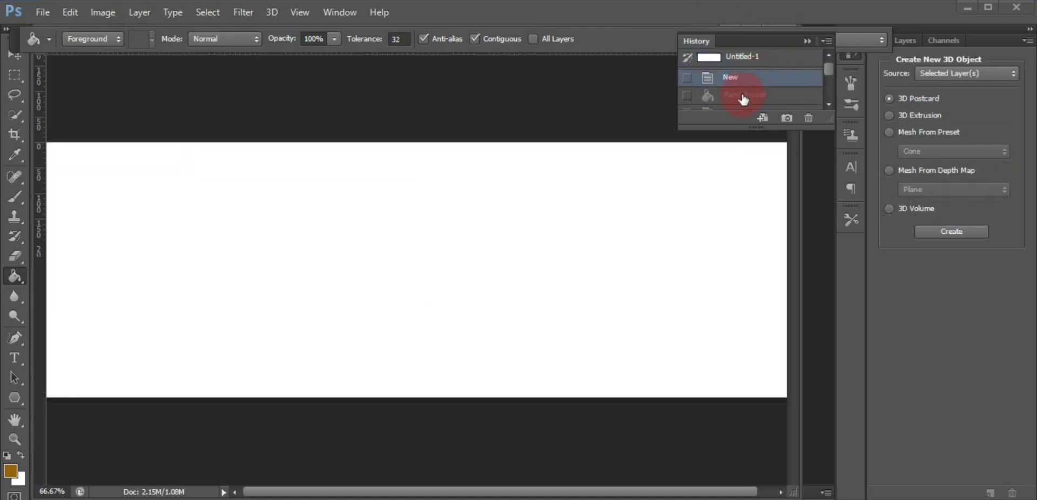
{"action": "left_click", "coordinate": [748, 98]}
{"action": "scroll", "coordinate": [743, 92], "scroll_direction": "down", "scroll_amount": 1}
{"action": "left_click", "coordinate": [743, 96]}
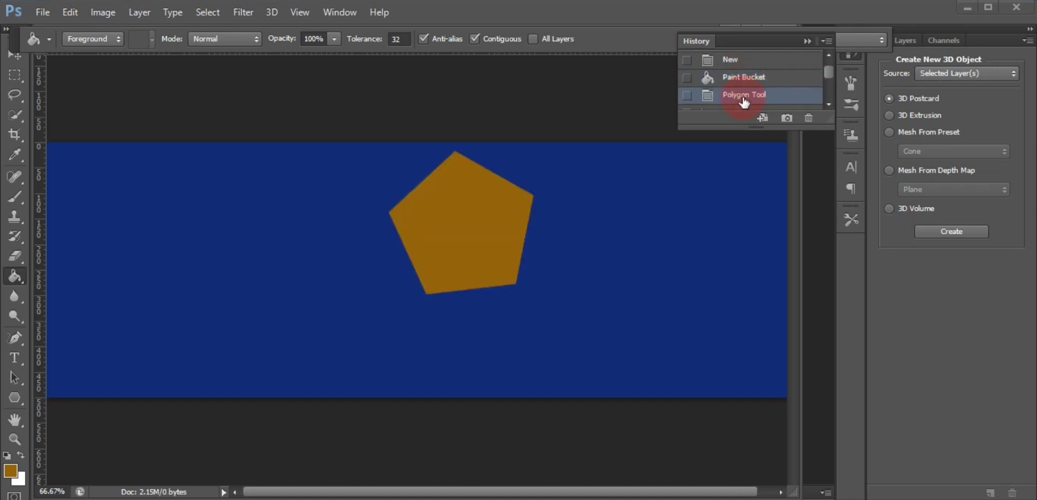
{"action": "scroll", "coordinate": [742, 100], "scroll_direction": "down", "scroll_amount": 1}
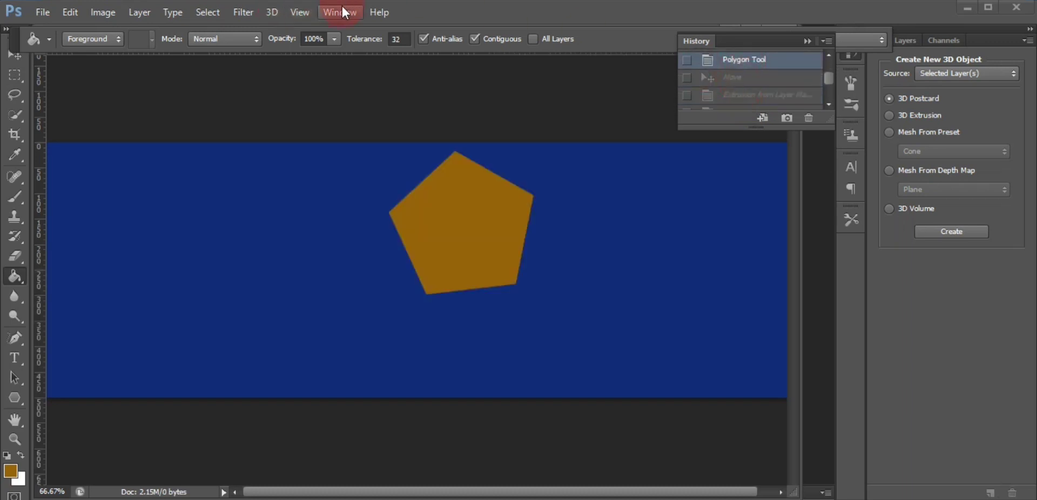
{"action": "left_click", "coordinate": [276, 13]}
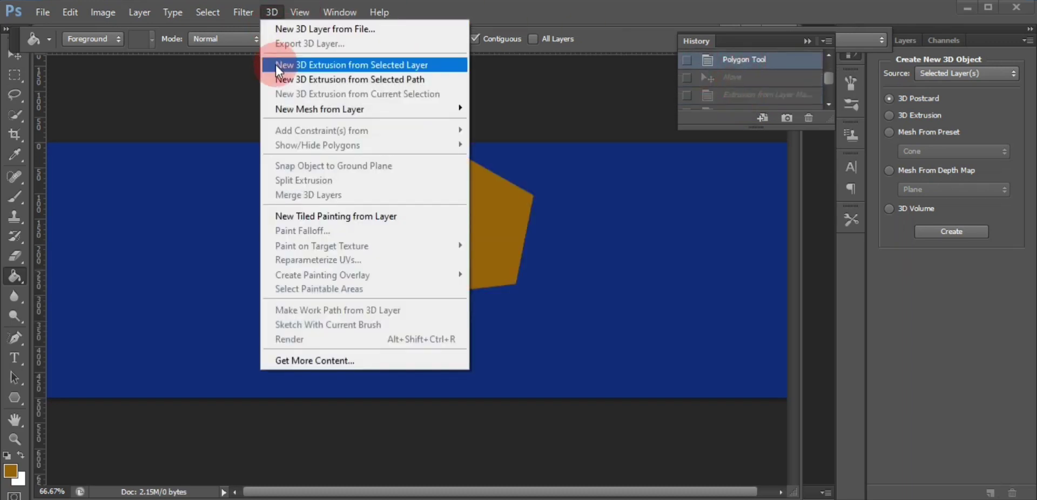
{"action": "left_click", "coordinate": [280, 82]}
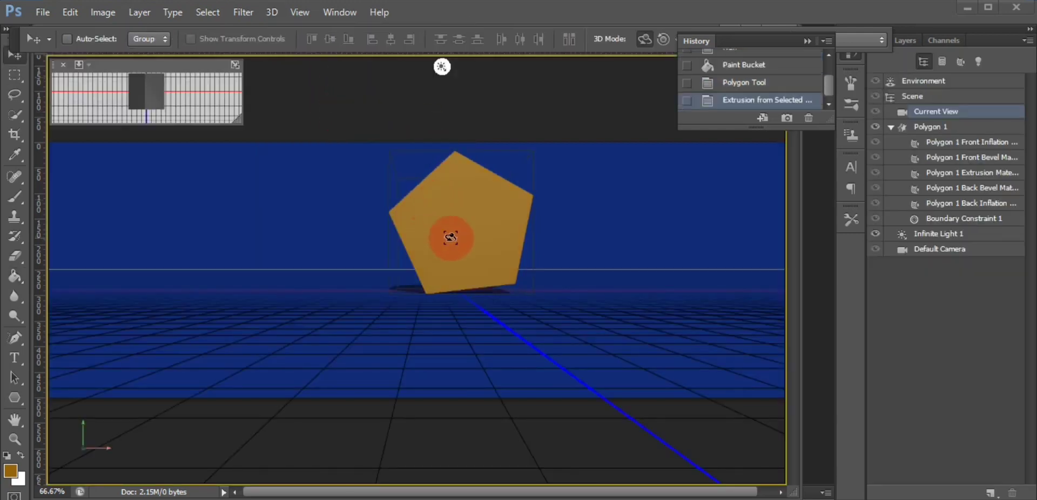
Step: Orbit the camera to an angled view and tilt the pentagon about 5.7° around X
{"action": "mouse_move", "coordinate": [450, 238]}
{"action": "left_mouse_down"}
{"action": "mouse_move", "coordinate": [486, 243]}
{"action": "mouse_move", "coordinate": [493, 266]}
{"action": "mouse_move", "coordinate": [523, 270]}
{"action": "mouse_move", "coordinate": [474, 220]}
{"action": "mouse_move", "coordinate": [513, 249]}
{"action": "left_mouse_up"}
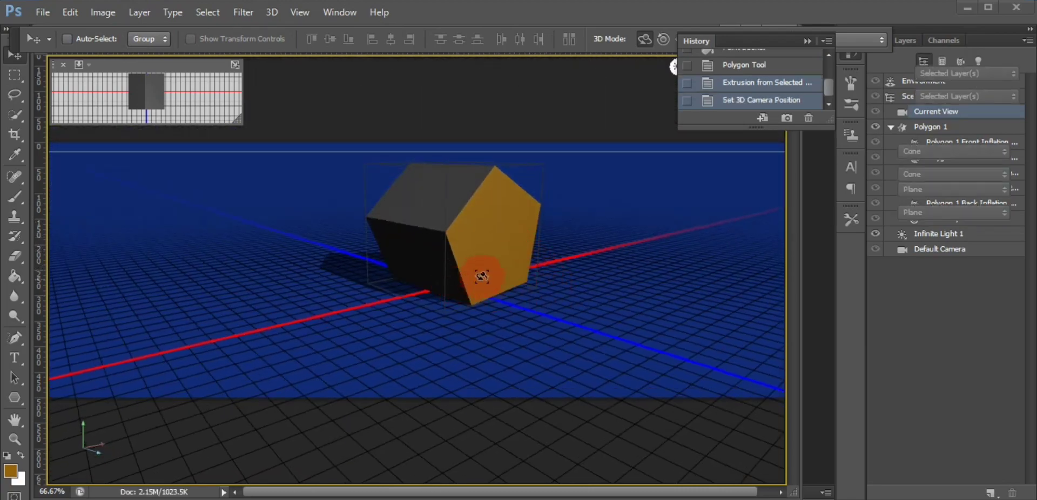
{"action": "left_click", "coordinate": [464, 218]}
{"action": "mouse_move", "coordinate": [478, 223]}
{"action": "left_mouse_down"}
{"action": "mouse_move", "coordinate": [533, 262]}
{"action": "mouse_move", "coordinate": [648, 252]}
{"action": "mouse_move", "coordinate": [621, 309]}
{"action": "mouse_move", "coordinate": [497, 331]}
{"action": "mouse_move", "coordinate": [469, 325]}
{"action": "mouse_move", "coordinate": [513, 303]}
{"action": "mouse_move", "coordinate": [525, 276]}
{"action": "mouse_move", "coordinate": [427, 286]}
{"action": "mouse_move", "coordinate": [507, 266]}
{"action": "mouse_move", "coordinate": [602, 266]}
{"action": "left_mouse_up"}
{"action": "left_click", "coordinate": [601, 266]}
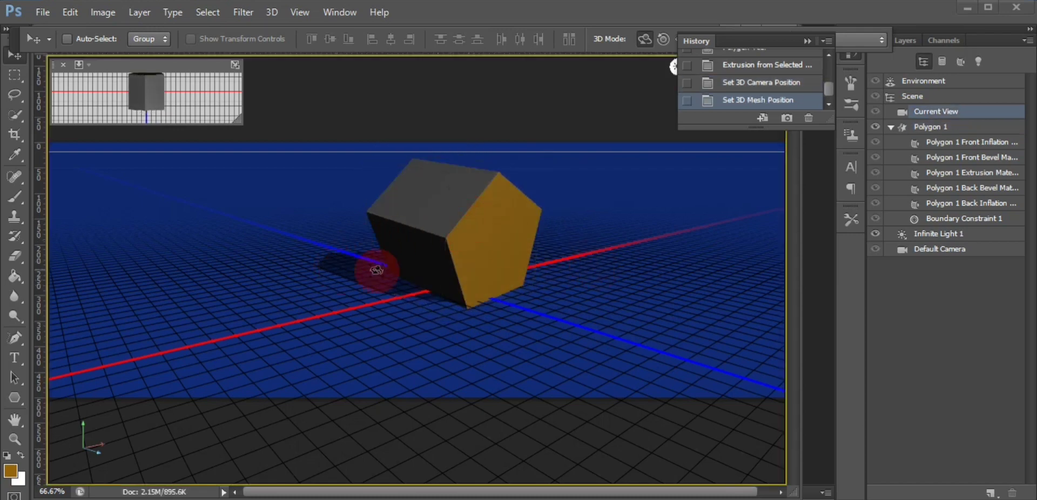
Step: Move the pentagon along X and Z, rotate it, and stretch it slightly along Y
{"action": "left_click", "coordinate": [430, 251]}
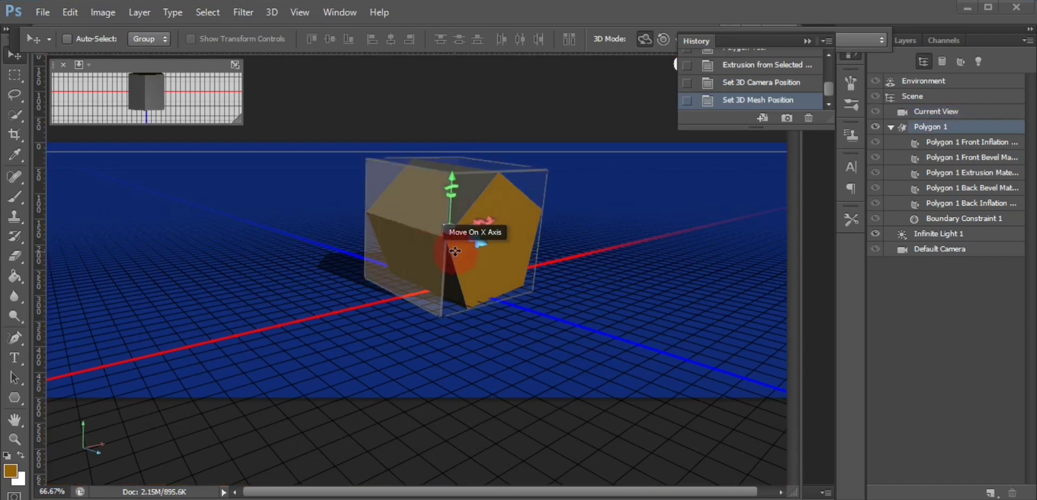
{"action": "left_click_drag", "start_coordinate": [456, 251], "coordinate": [409, 295]}
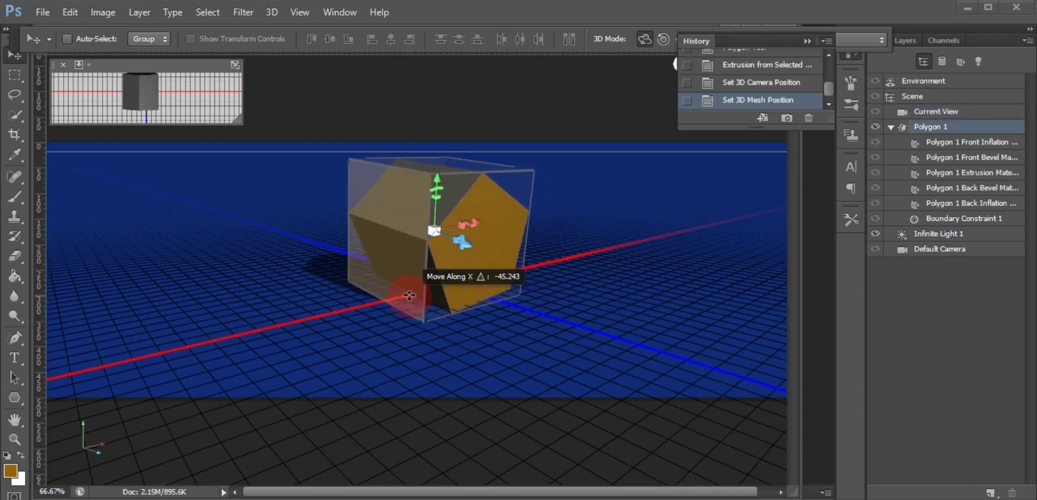
{"action": "mouse_move", "coordinate": [460, 191]}
{"action": "left_mouse_down"}
{"action": "mouse_move", "coordinate": [456, 239]}
{"action": "mouse_move", "coordinate": [447, 213]}
{"action": "left_mouse_up"}
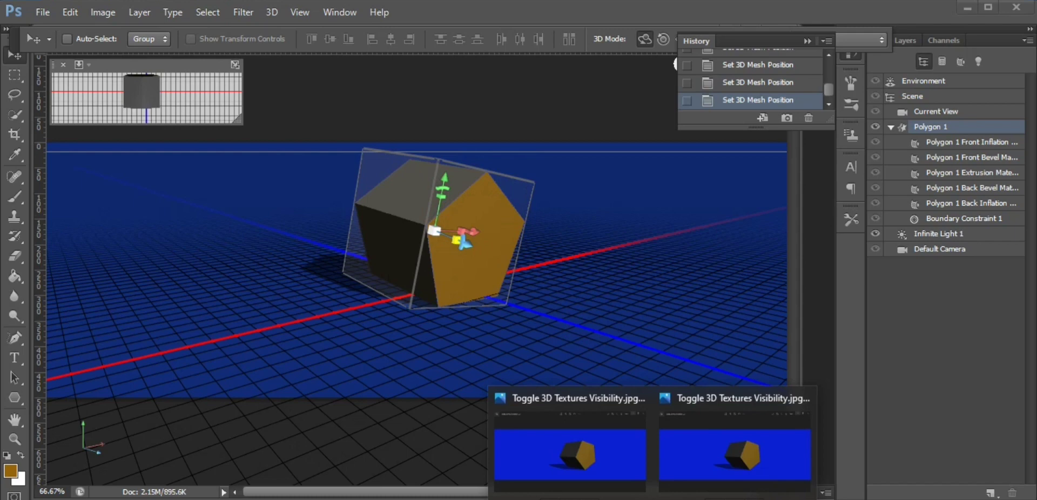
{"action": "mouse_move", "coordinate": [441, 195]}
{"action": "left_mouse_down"}
{"action": "mouse_move", "coordinate": [412, 224]}
{"action": "mouse_move", "coordinate": [416, 198]}
{"action": "mouse_move", "coordinate": [405, 184]}
{"action": "left_mouse_up"}
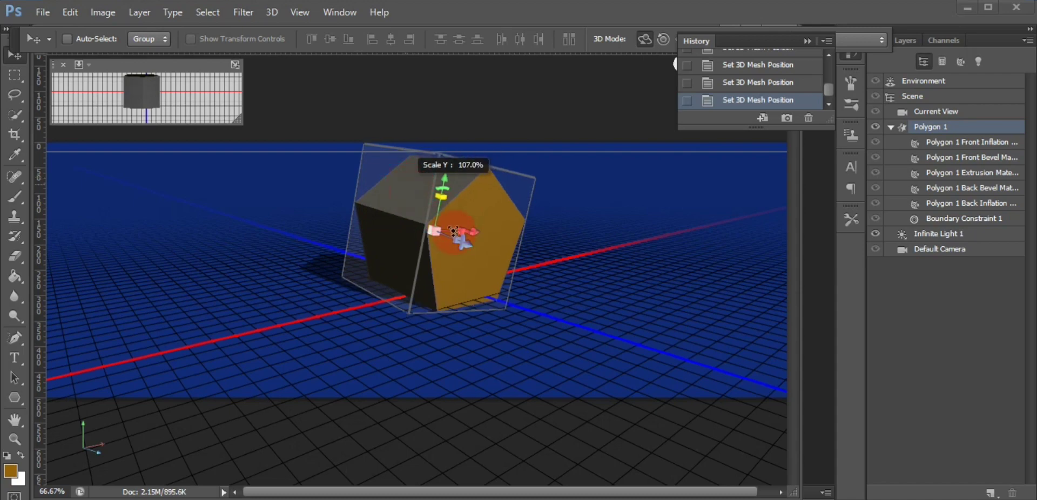
{"action": "mouse_move", "coordinate": [454, 232]}
{"action": "left_mouse_down"}
{"action": "mouse_move", "coordinate": [462, 240]}
{"action": "mouse_move", "coordinate": [478, 208]}
{"action": "mouse_move", "coordinate": [508, 197]}
{"action": "mouse_move", "coordinate": [414, 231]}
{"action": "mouse_move", "coordinate": [416, 296]}
{"action": "mouse_move", "coordinate": [412, 274]}
{"action": "mouse_move", "coordinate": [324, 244]}
{"action": "mouse_move", "coordinate": [452, 257]}
{"action": "mouse_move", "coordinate": [392, 287]}
{"action": "mouse_move", "coordinate": [354, 271]}
{"action": "mouse_move", "coordinate": [447, 287]}
{"action": "mouse_move", "coordinate": [474, 200]}
{"action": "left_mouse_up"}
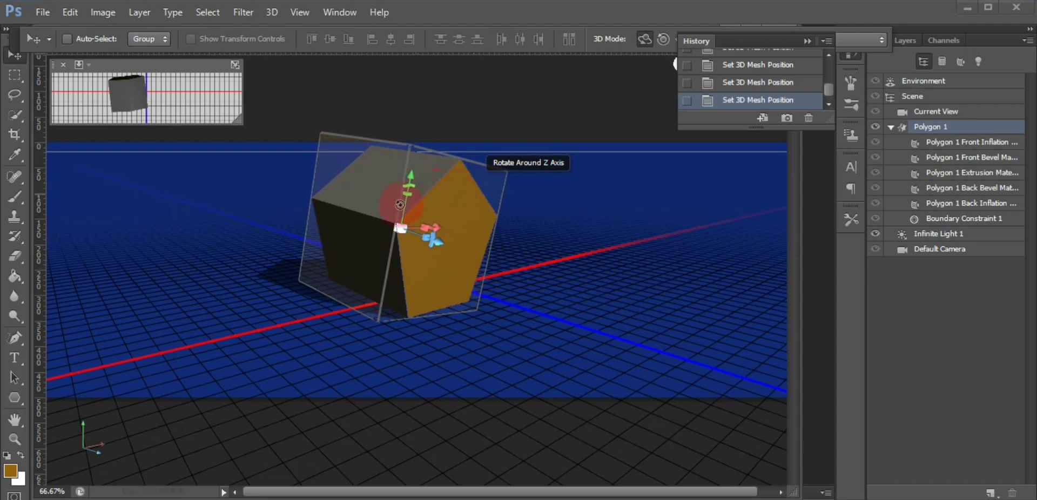
Step: Rotate the pentagon around Z, Y and X, nudge it along Z, then deselect it
{"action": "mouse_move", "coordinate": [400, 205]}
{"action": "left_mouse_down"}
{"action": "mouse_move", "coordinate": [398, 218]}
{"action": "mouse_move", "coordinate": [512, 179]}
{"action": "mouse_move", "coordinate": [513, 138]}
{"action": "mouse_move", "coordinate": [523, 185]}
{"action": "mouse_move", "coordinate": [515, 216]}
{"action": "mouse_move", "coordinate": [490, 181]}
{"action": "left_mouse_up"}
{"action": "mouse_move", "coordinate": [405, 180]}
{"action": "left_mouse_down"}
{"action": "mouse_move", "coordinate": [378, 161]}
{"action": "mouse_move", "coordinate": [423, 173]}
{"action": "left_mouse_up"}
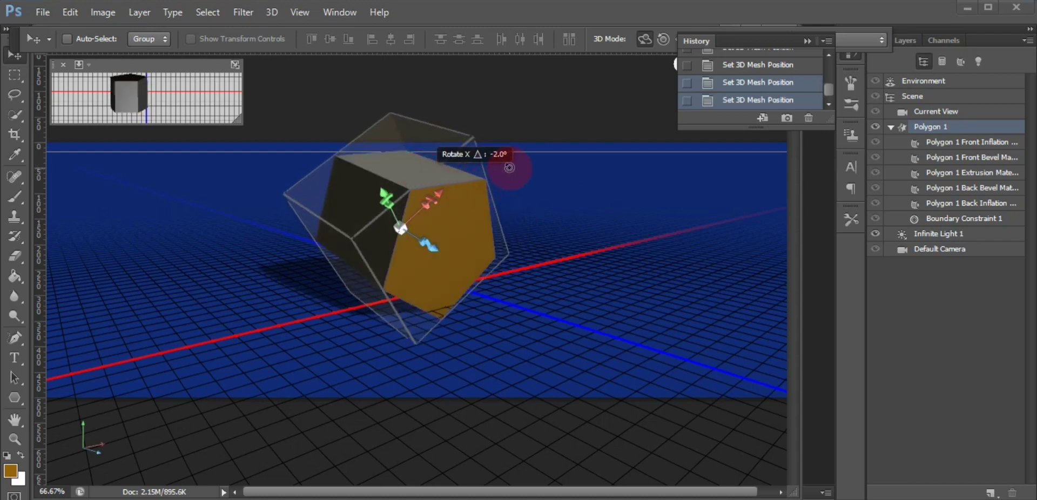
{"action": "left_click_drag", "start_coordinate": [509, 168], "coordinate": [523, 147]}
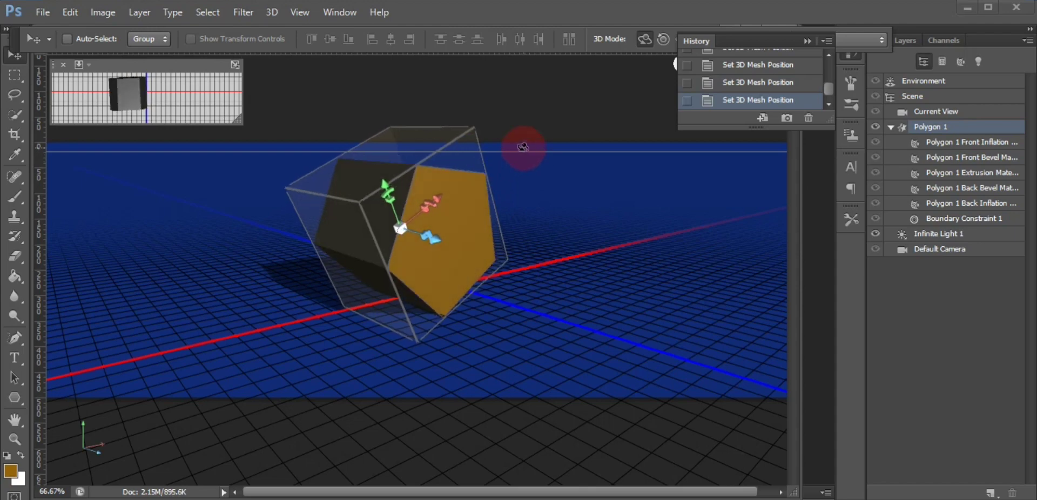
{"action": "mouse_move", "coordinate": [523, 155]}
{"action": "left_mouse_down"}
{"action": "mouse_move", "coordinate": [523, 165]}
{"action": "mouse_move", "coordinate": [523, 139]}
{"action": "mouse_move", "coordinate": [520, 159]}
{"action": "mouse_move", "coordinate": [517, 149]}
{"action": "mouse_move", "coordinate": [578, 238]}
{"action": "mouse_move", "coordinate": [361, 254]}
{"action": "left_mouse_up"}
{"action": "left_click", "coordinate": [437, 268]}
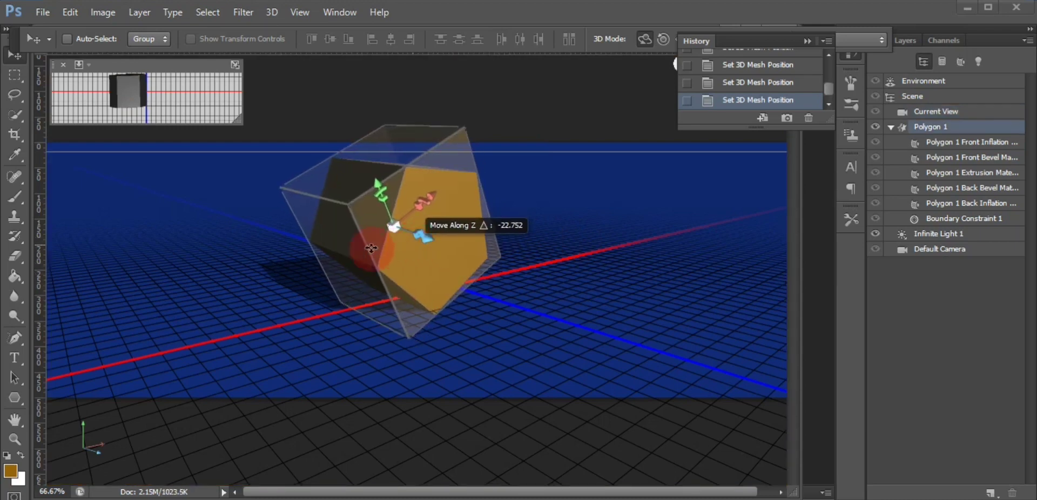
{"action": "left_click_drag", "start_coordinate": [369, 222], "coordinate": [465, 156]}
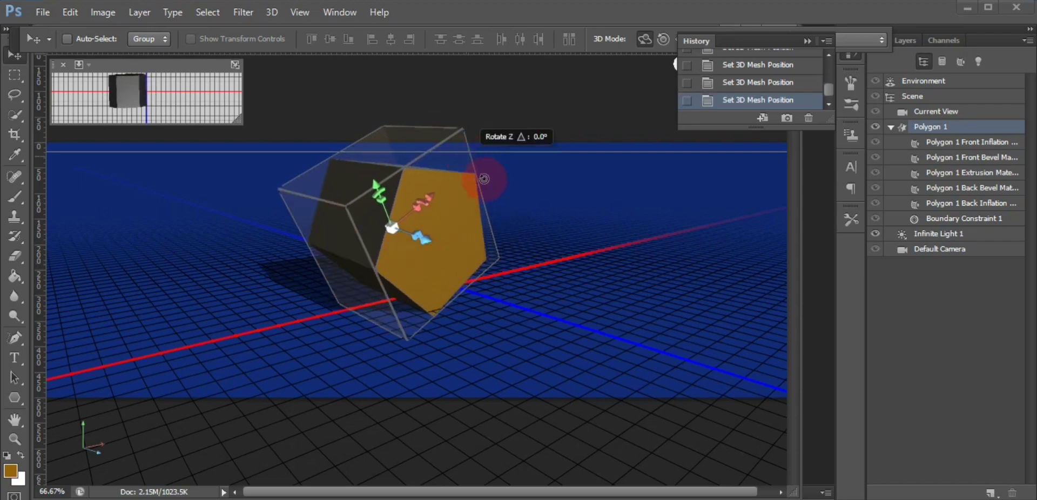
{"action": "mouse_move", "coordinate": [484, 179]}
{"action": "left_mouse_down"}
{"action": "mouse_move", "coordinate": [486, 157]}
{"action": "mouse_move", "coordinate": [489, 167]}
{"action": "left_mouse_up"}
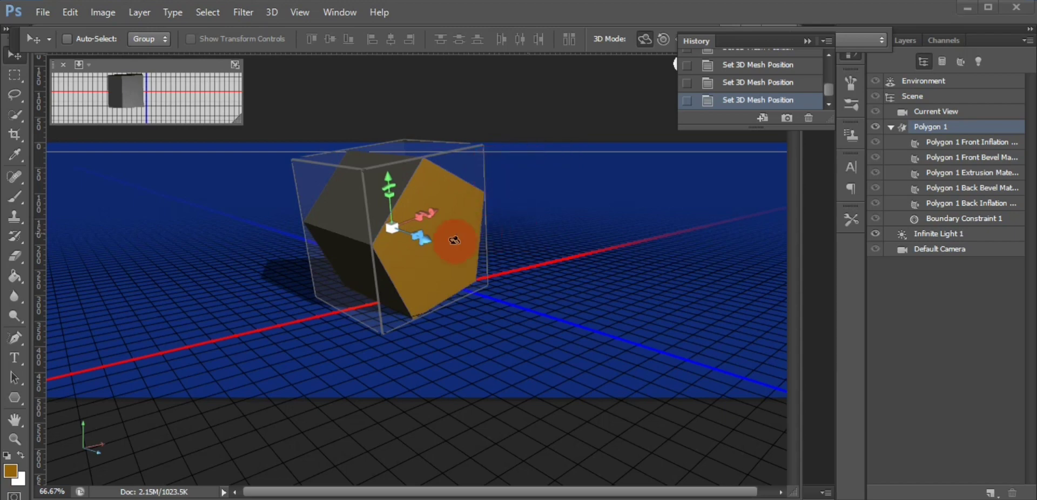
{"action": "left_click", "coordinate": [289, 248]}
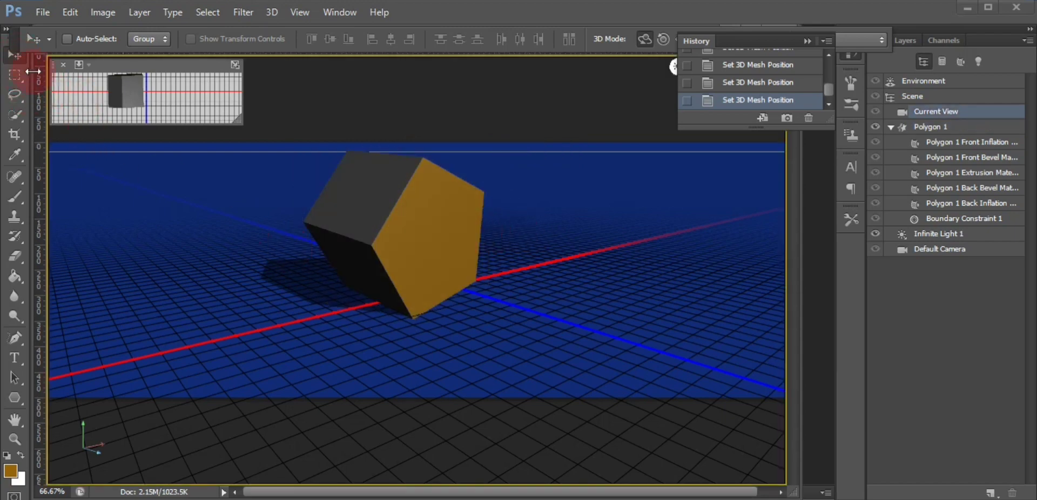
Step: Orbit the camera to a final angle and hide the 3D grid and axes with the Rectangular Marquee tool
{"action": "left_click", "coordinate": [248, 89]}
{"action": "left_click", "coordinate": [233, 67]}
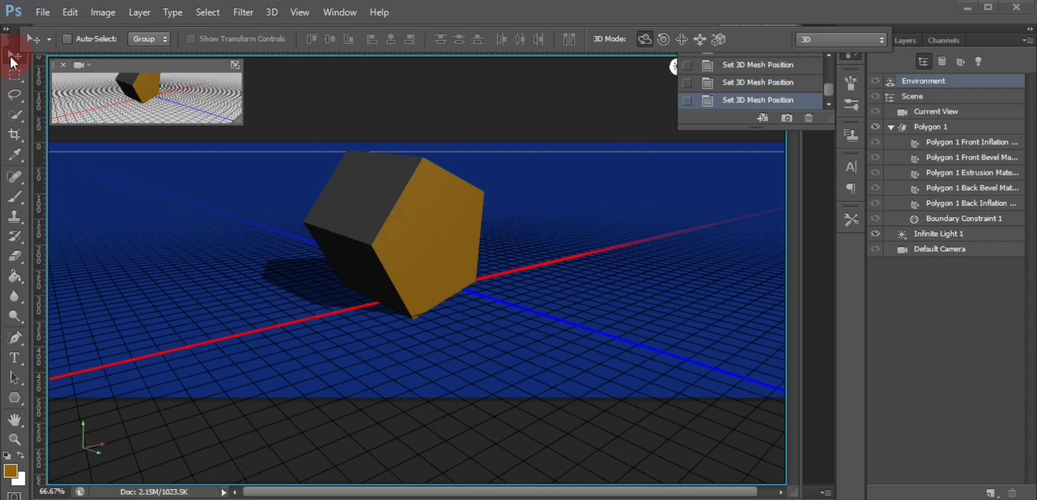
{"action": "left_click_drag", "start_coordinate": [189, 202], "coordinate": [238, 202]}
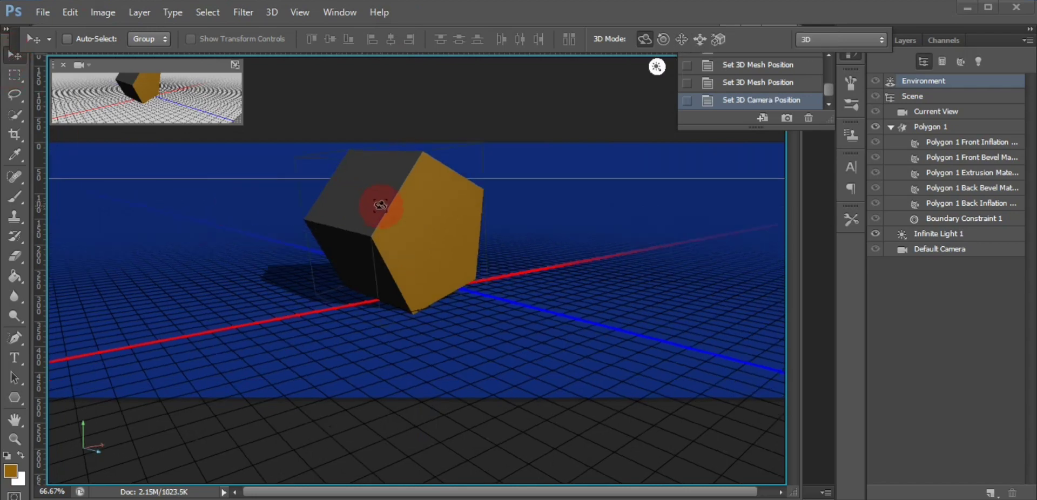
{"action": "left_click", "coordinate": [571, 227]}
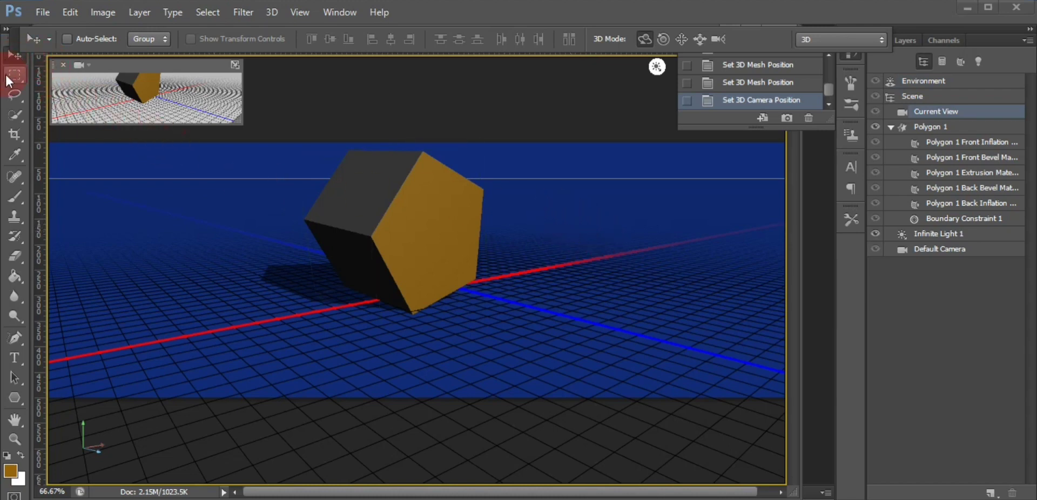
{"action": "left_click_drag", "start_coordinate": [149, 216], "coordinate": [173, 186]}
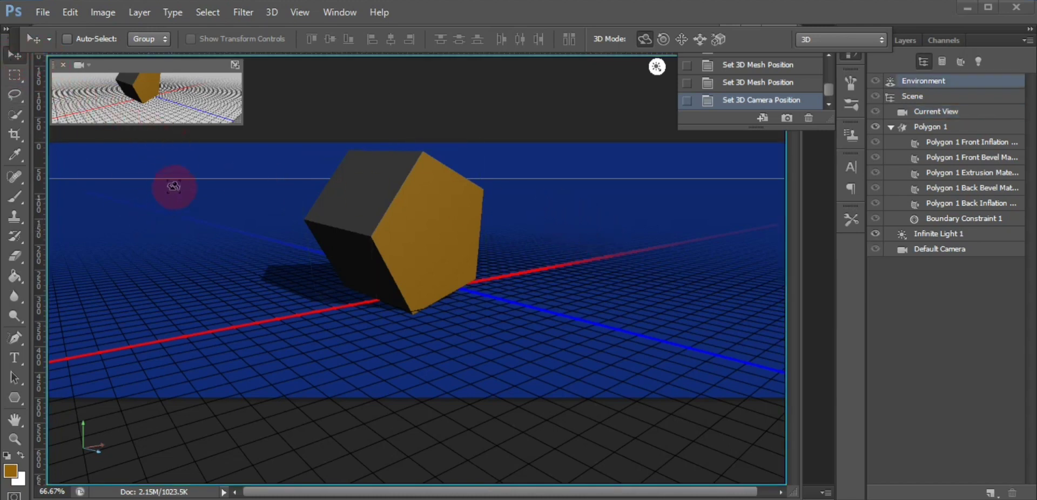
{"action": "left_click", "coordinate": [354, 221]}
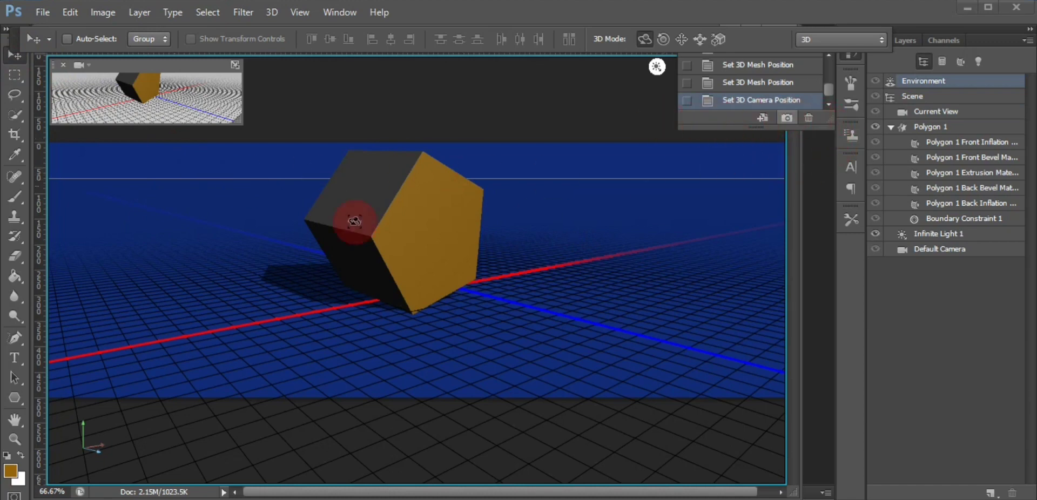
{"action": "left_click", "coordinate": [10, 80]}
{"action": "left_click", "coordinate": [770, 99]}
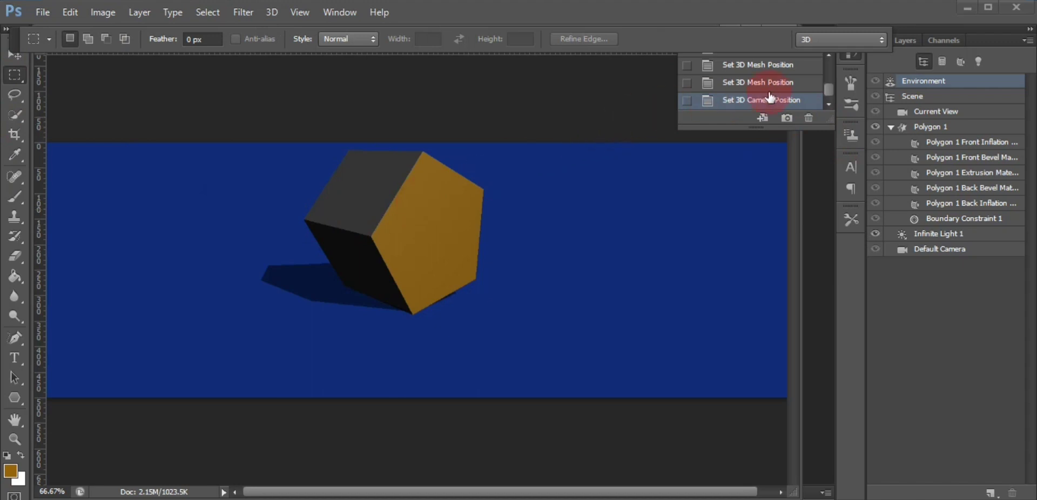
{"action": "left_click", "coordinate": [483, 415]}
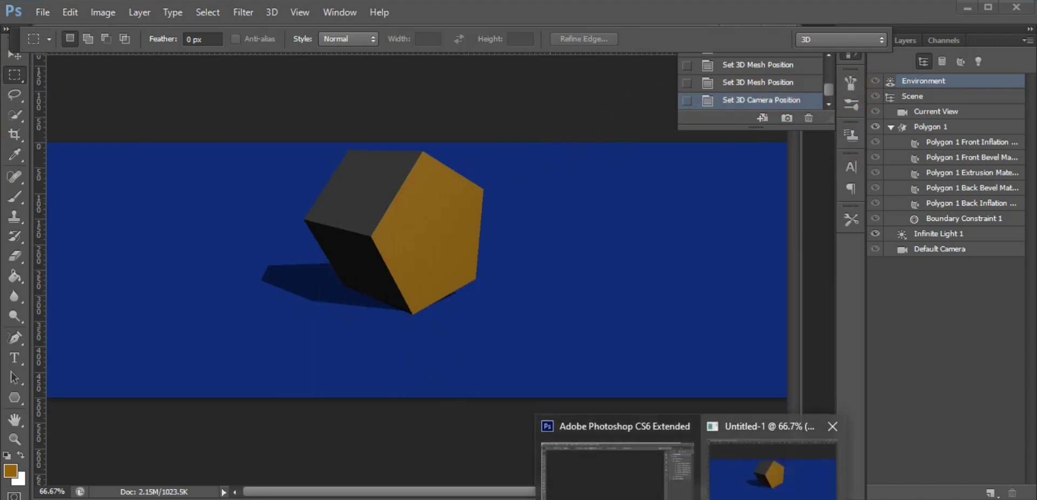
{"action": "left_click", "coordinate": [745, 481]}
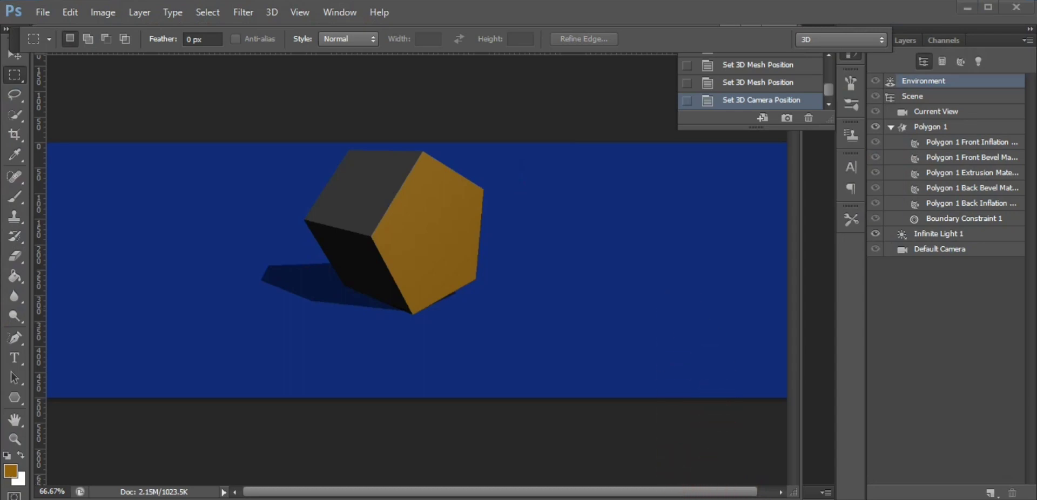
{"action": "left_click", "coordinate": [614, 472]}
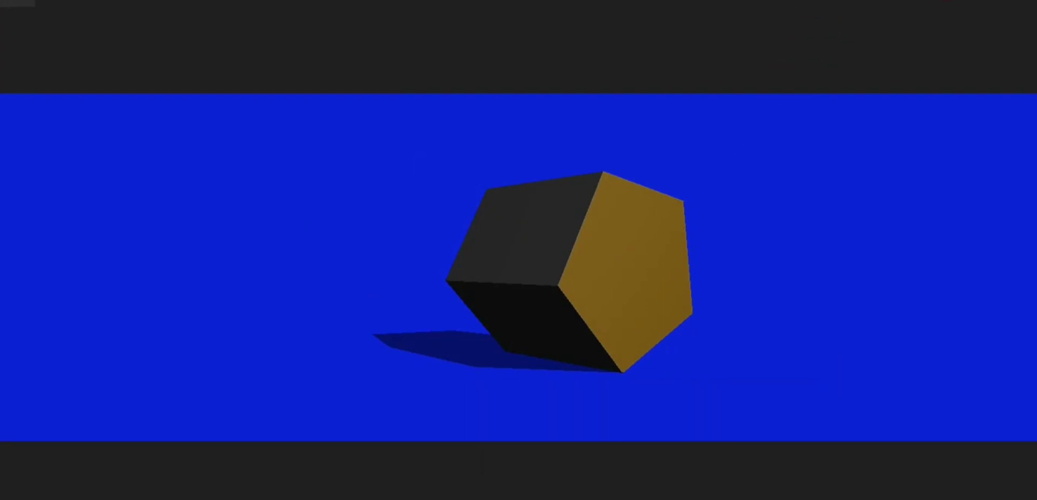
{"action": "left_click", "coordinate": [422, 123]}
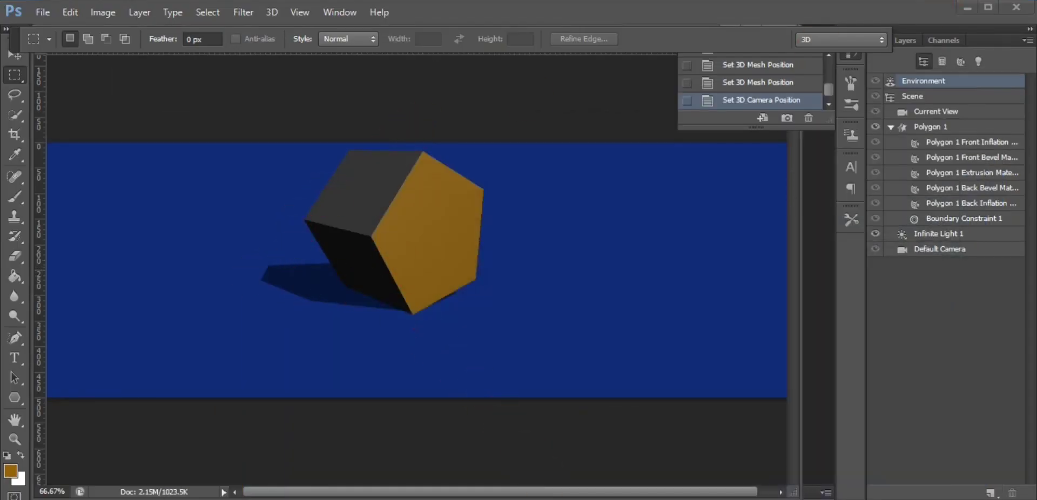
Step: Save the image as a JPEG named 'logo' on the Desktop, declining to replace Untitled-1.jpg
{"action": "left_click", "coordinate": [45, 18]}
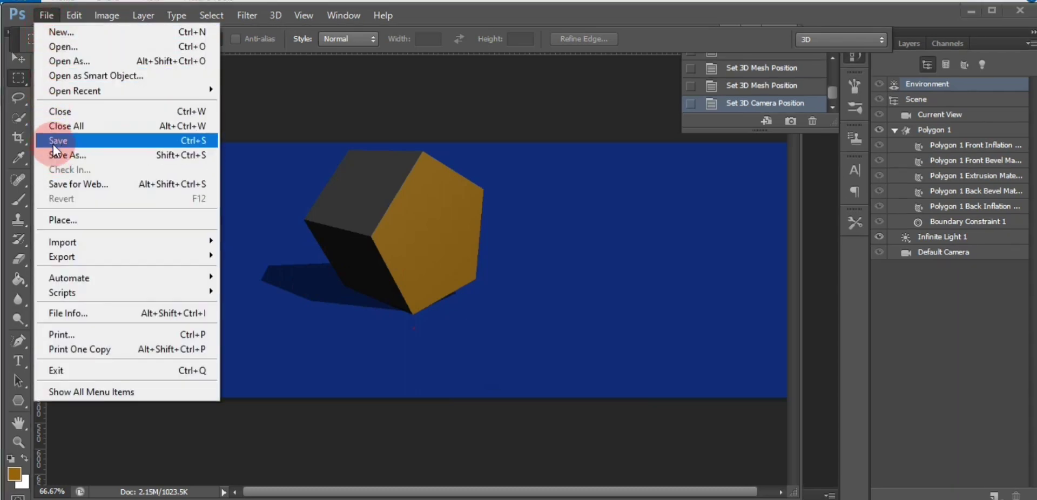
{"action": "left_click", "coordinate": [270, 167]}
{"action": "key", "text": "ctrl+shift+s"}
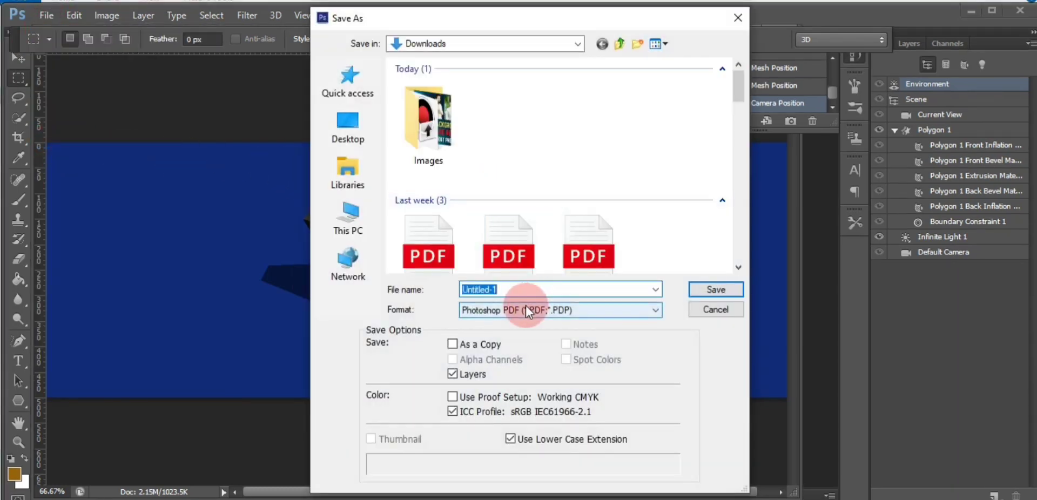
{"action": "left_click", "coordinate": [526, 305]}
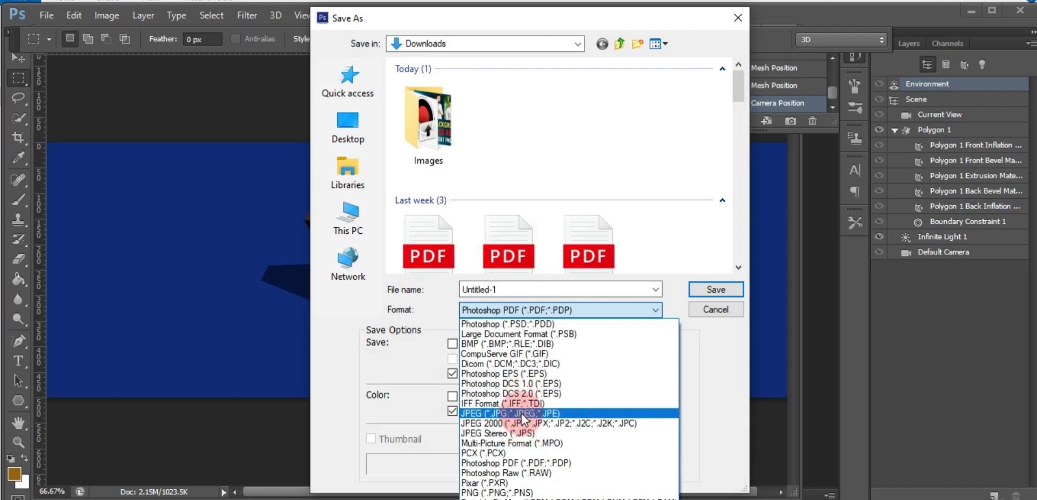
{"action": "left_click", "coordinate": [486, 413]}
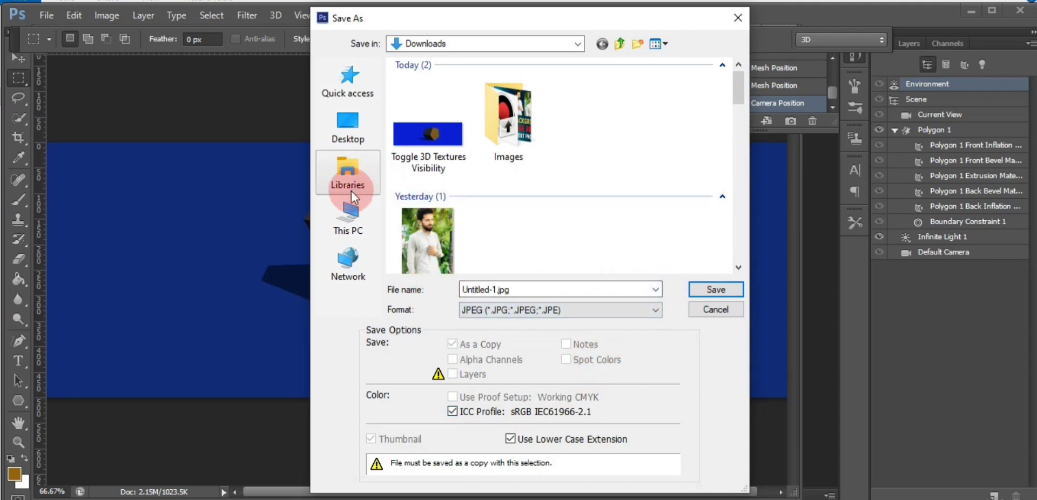
{"action": "left_click", "coordinate": [348, 132]}
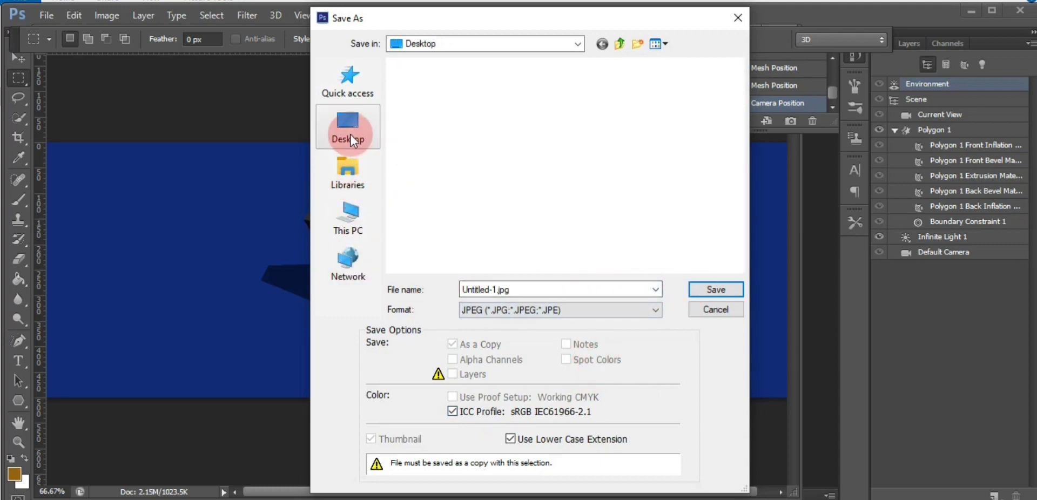
{"action": "left_click", "coordinate": [702, 290]}
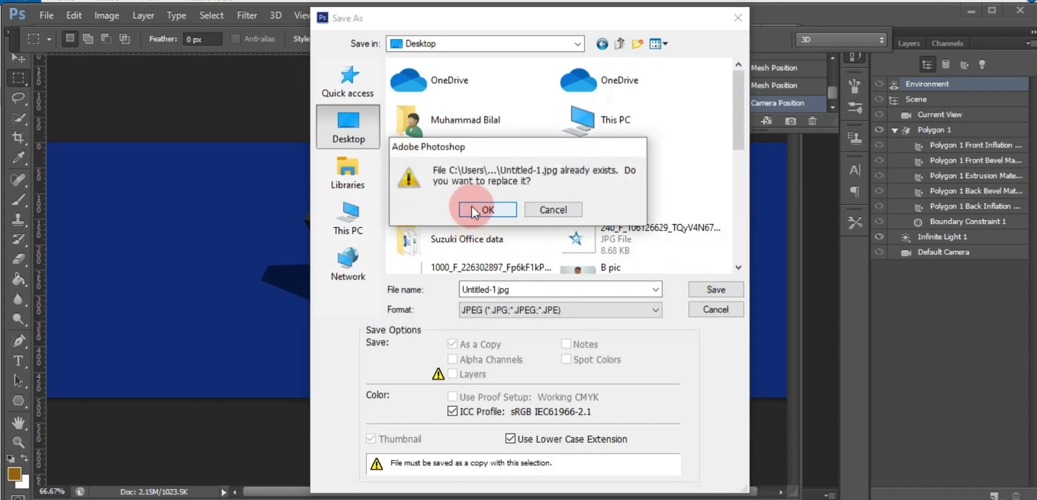
{"action": "left_click", "coordinate": [531, 208]}
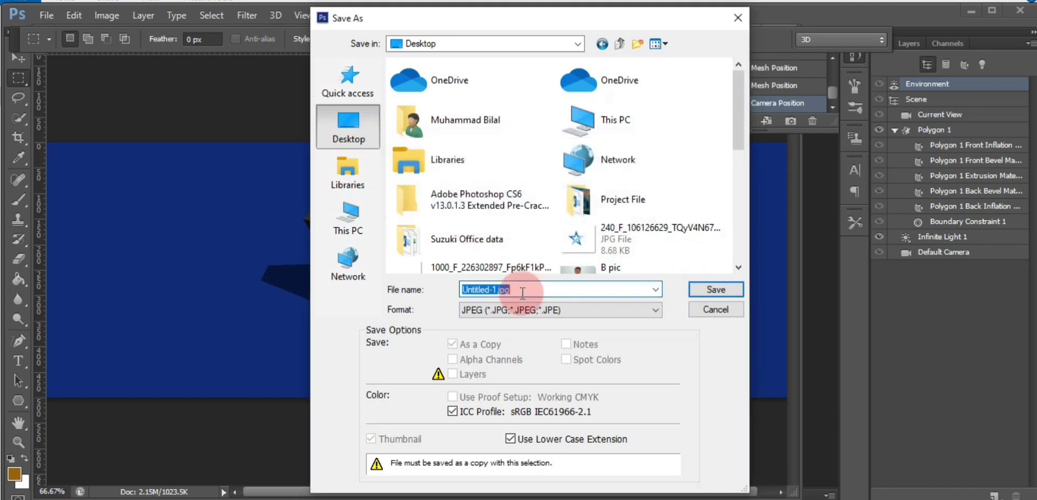
{"action": "type", "text": "logo"}
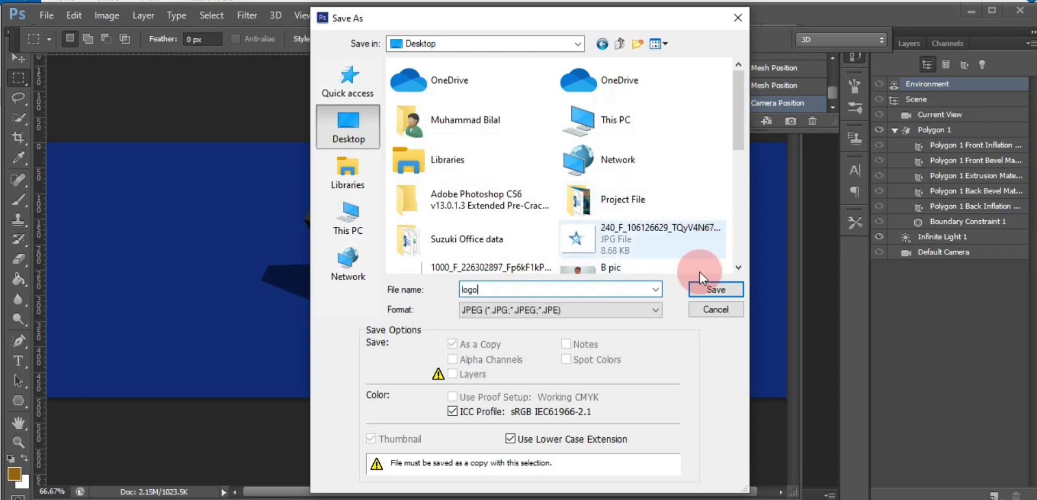
{"action": "left_click", "coordinate": [698, 288]}
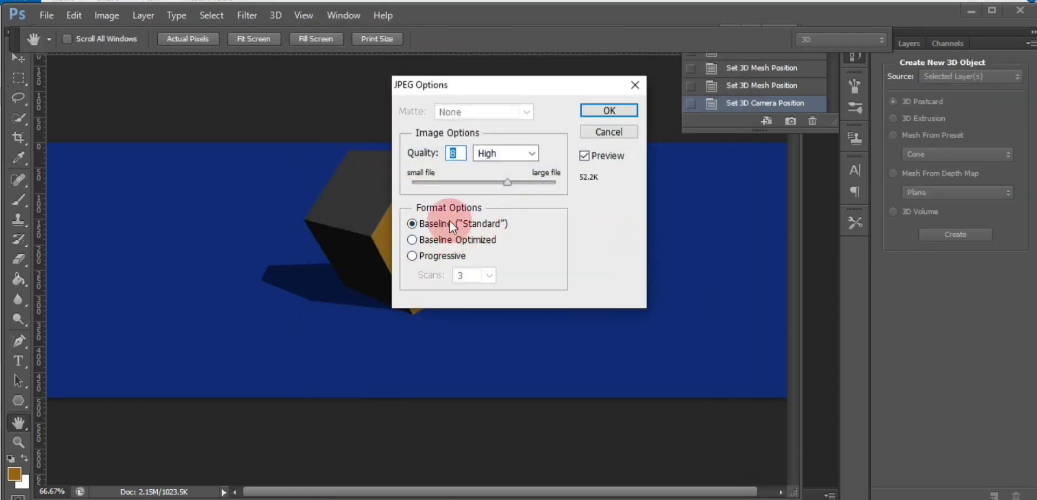
Step: Confirm the JPEG Options at quality 8 (High), Baseline Standard
{"action": "left_click", "coordinate": [491, 153]}
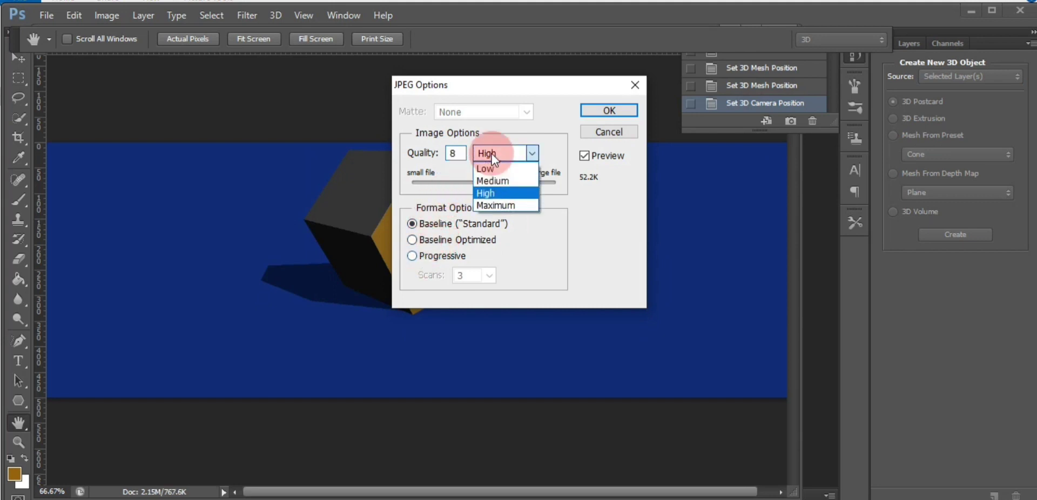
{"action": "left_click", "coordinate": [486, 193]}
{"action": "left_click", "coordinate": [603, 111]}
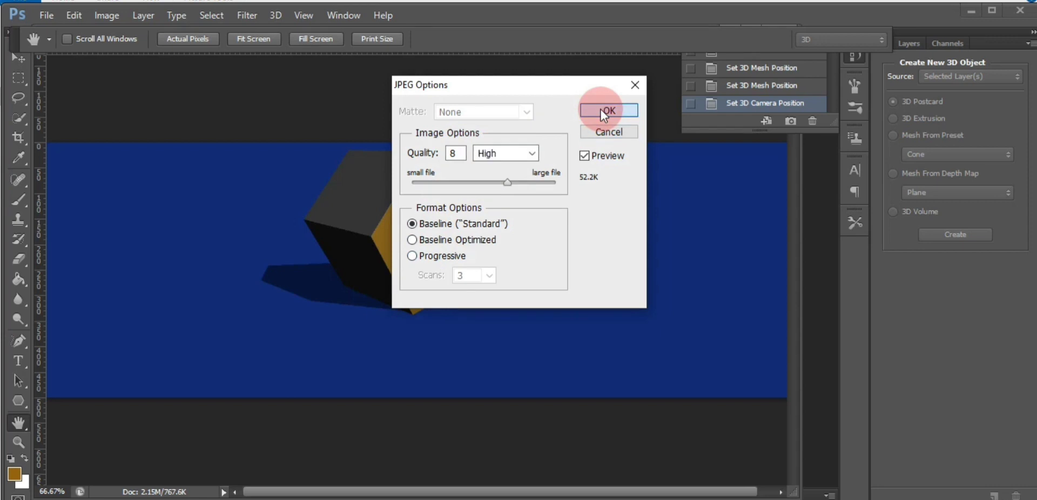
Step: Return the 3D panel to the scene tree
{"action": "key", "text": "m"}
{"action": "left_click", "coordinate": [383, 232]}
{"action": "left_click", "coordinate": [458, 175]}
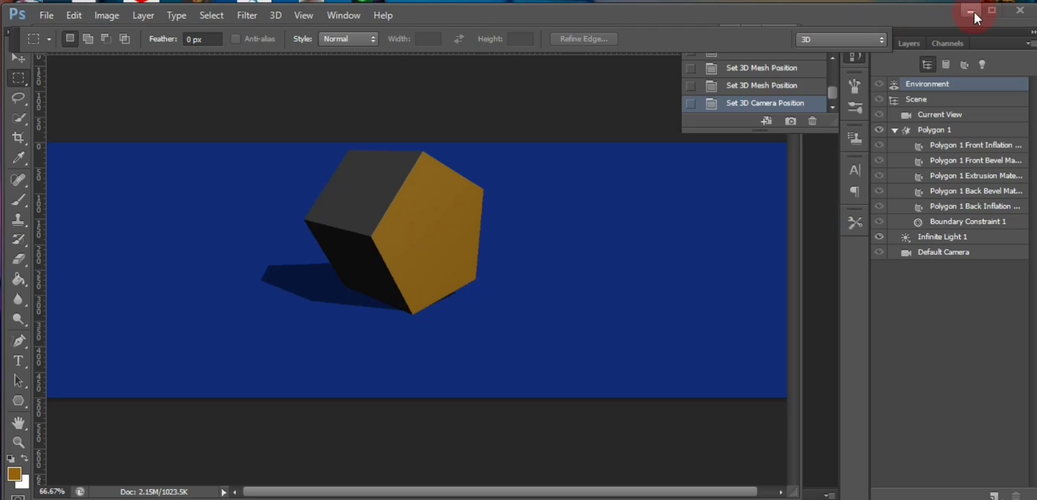
Step: Minimize Photoshop and select the saved logo JPEG among the desktop icons
{"action": "left_click", "coordinate": [971, 10]}
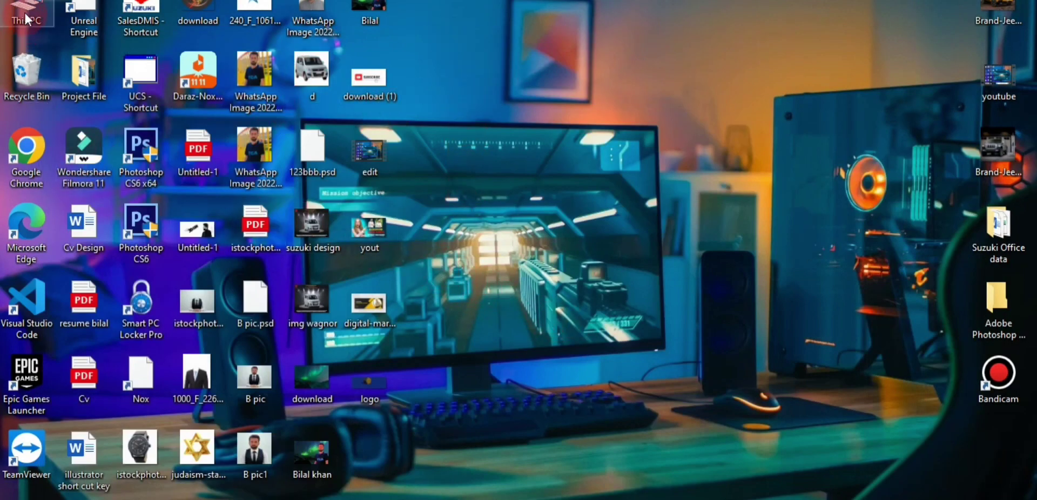
{"action": "left_click", "coordinate": [438, 461]}
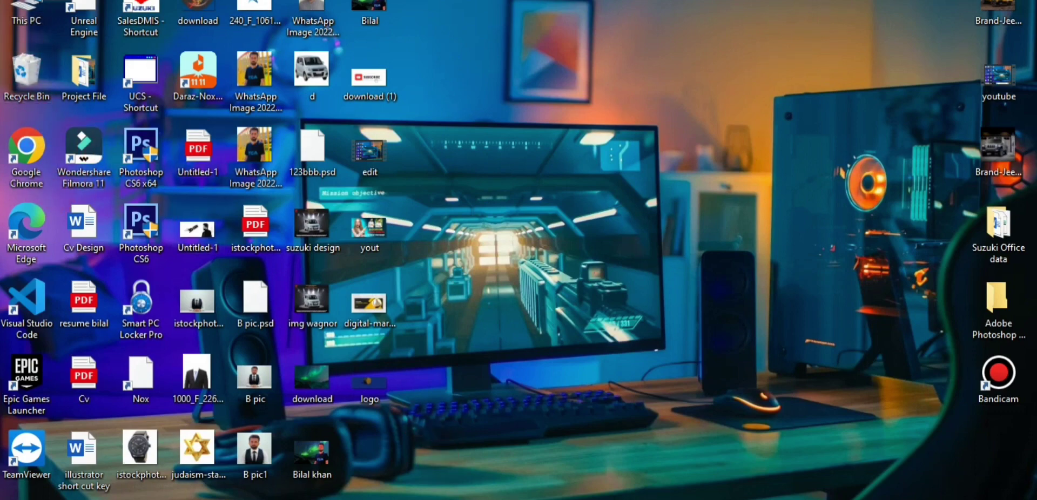
{"action": "left_click", "coordinate": [381, 387]}
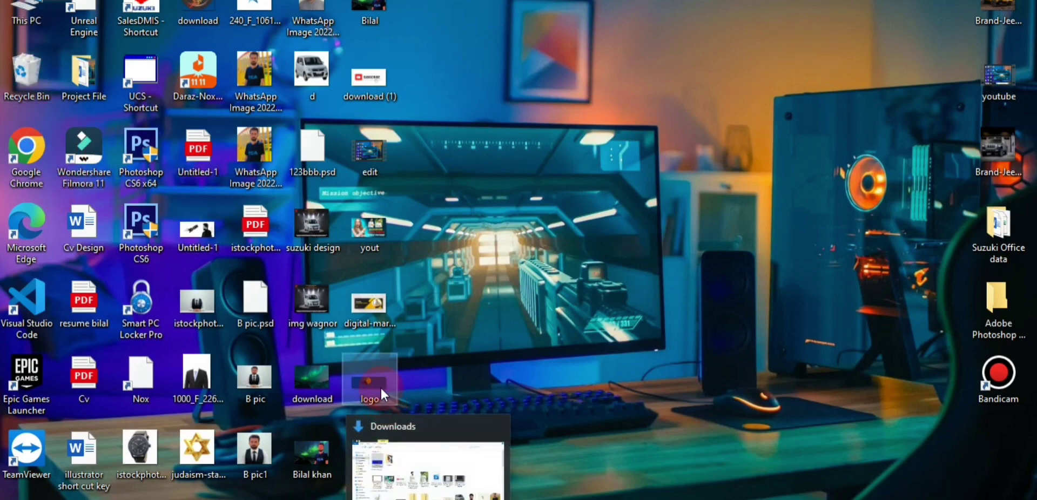
{"action": "left_click", "coordinate": [568, 312]}
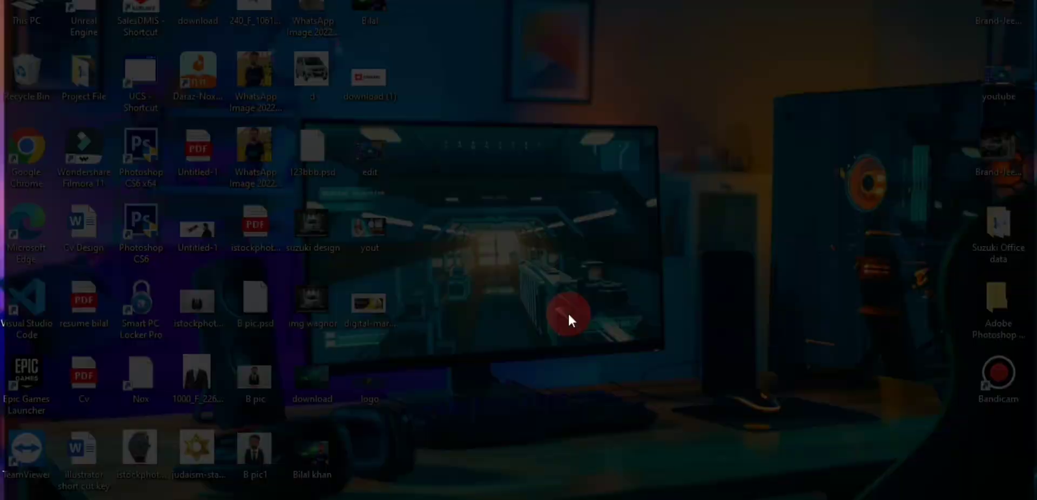